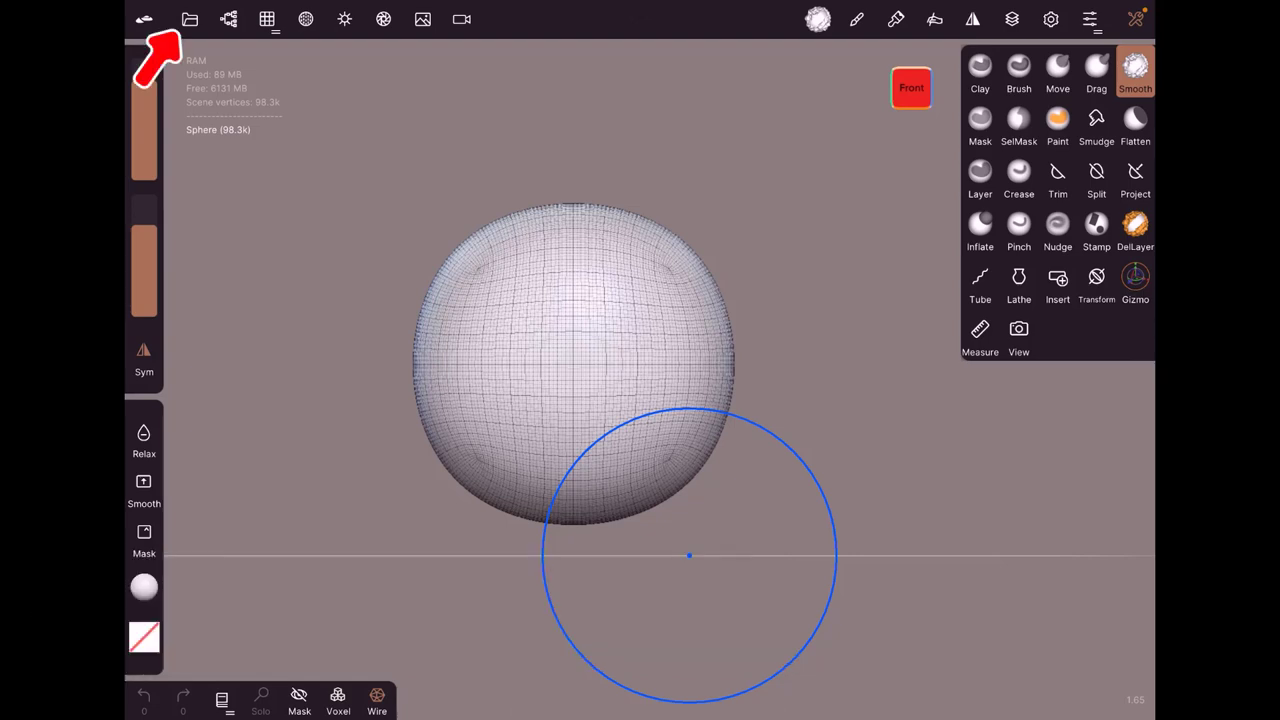
Delete the default Sphere from the scene list, leaving the primitive options shown
{"action": "left_click", "coordinate": [190, 19]}
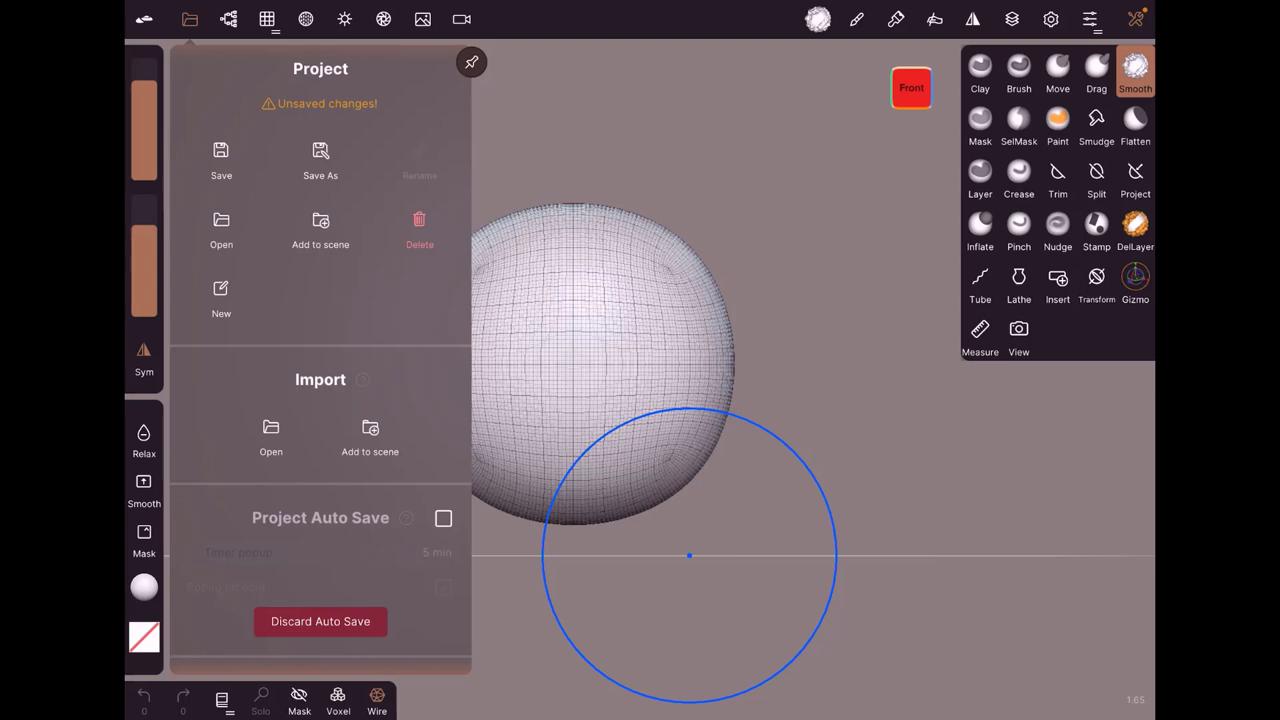
{"action": "left_click", "coordinate": [228, 19]}
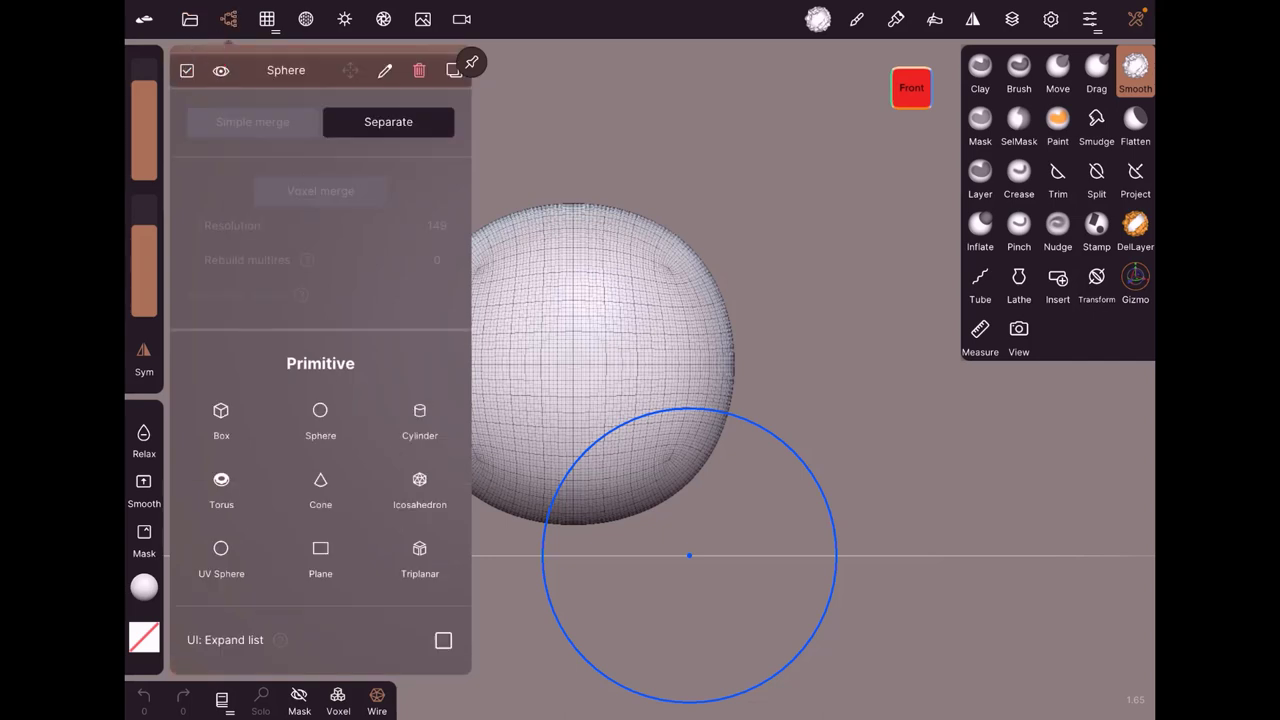
{"action": "left_click", "coordinate": [419, 70]}
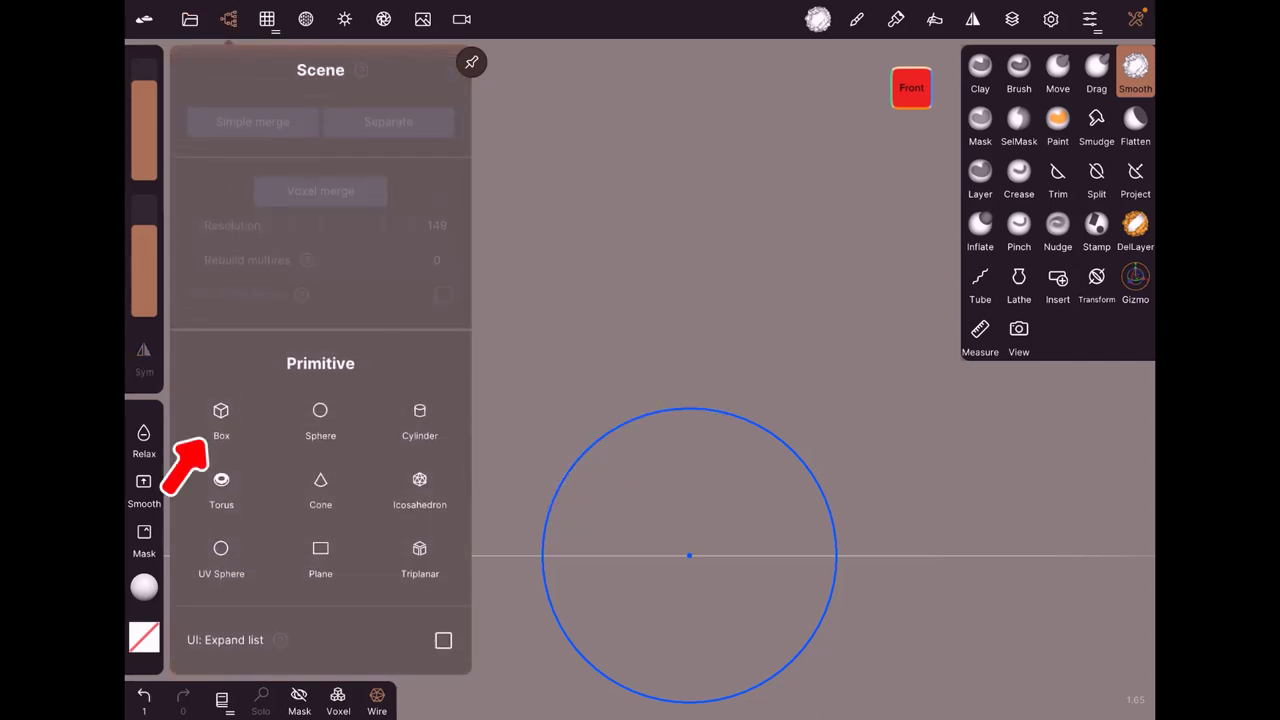
Add a Box primitive (6,536 vertices) and orbit to see it in perspective
{"action": "left_click", "coordinate": [221, 418]}
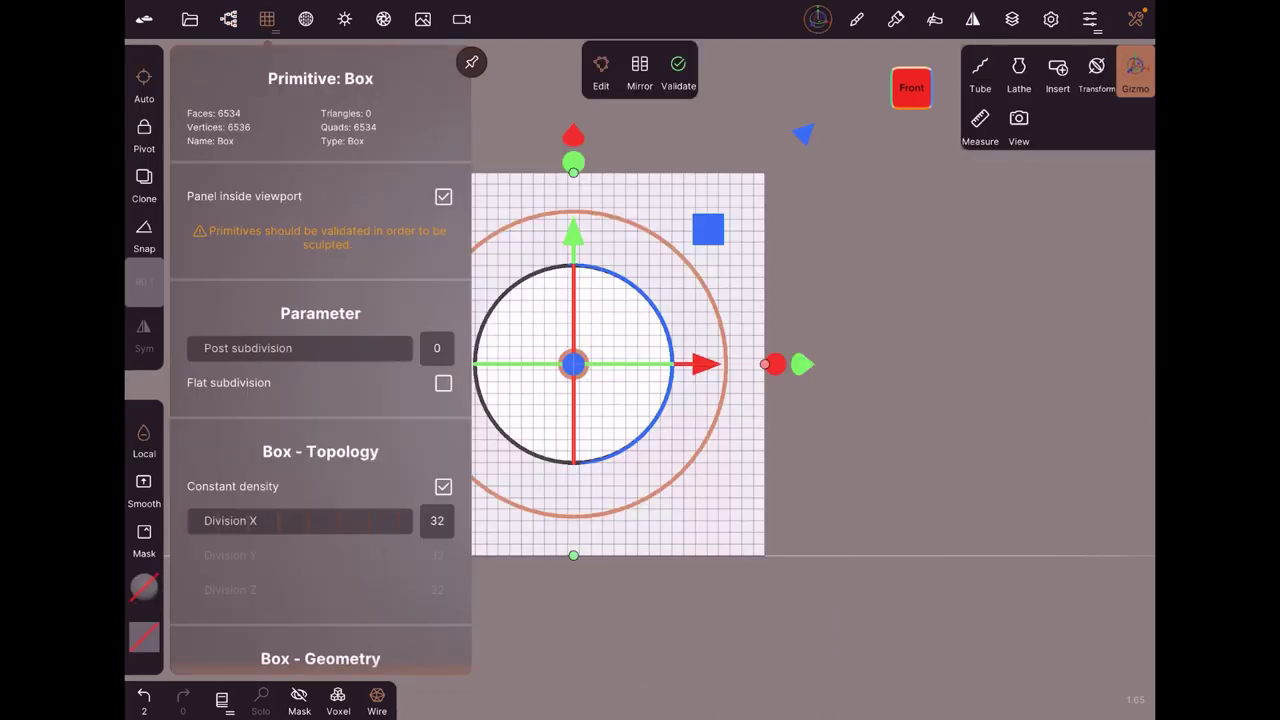
{"action": "left_click", "coordinate": [267, 19]}
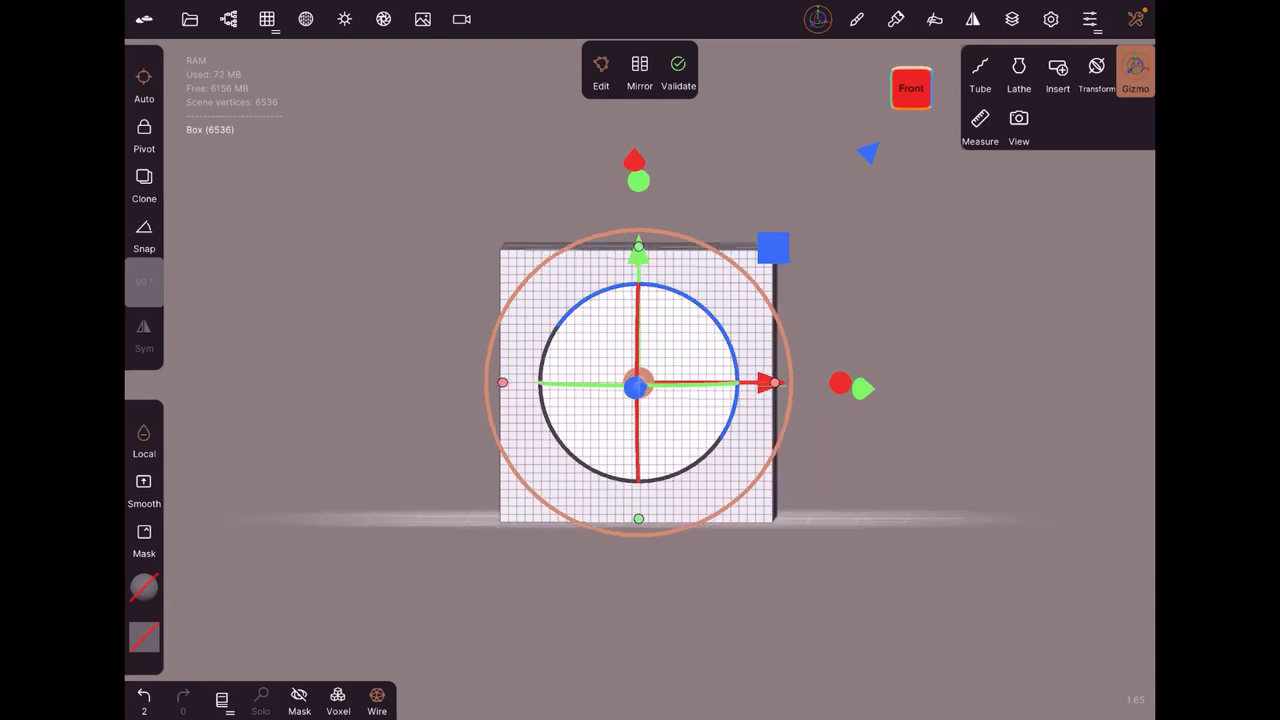
{"action": "left_click_drag", "start_coordinate": [900, 480], "coordinate": [870, 530]}
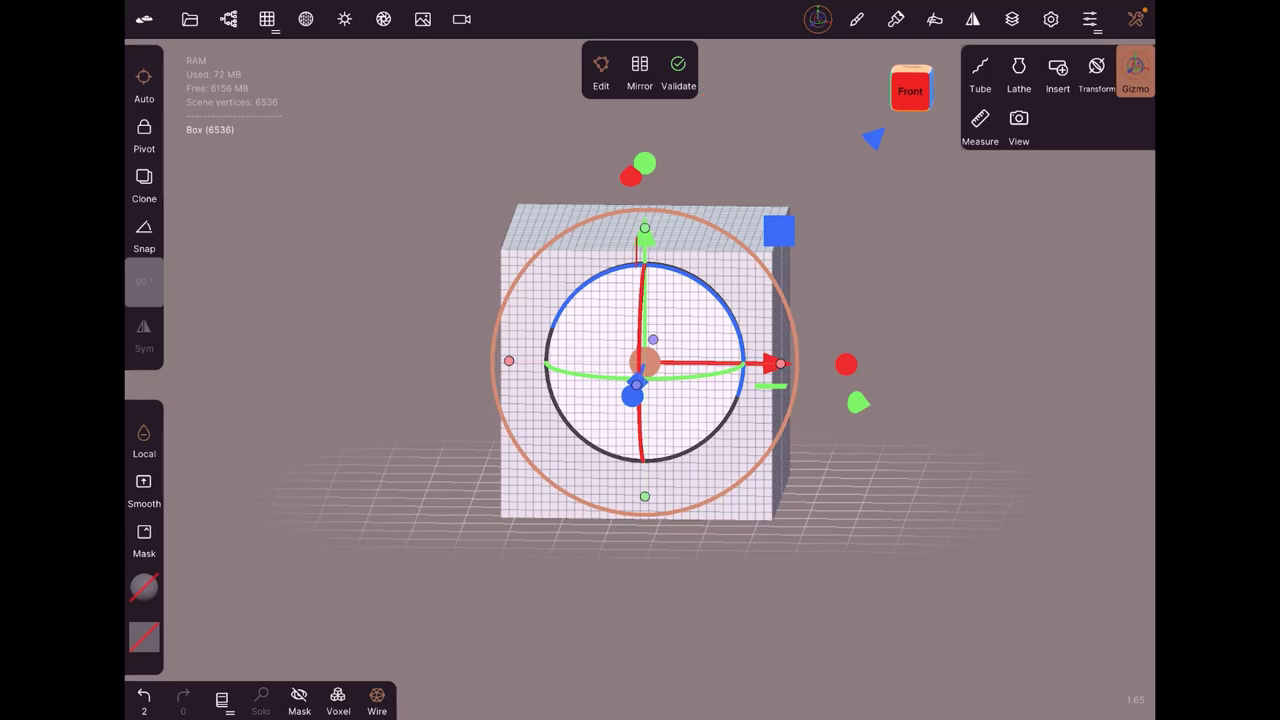
Clone the box and slide the copy to the right with the gizmo
{"action": "left_click", "coordinate": [678, 70]}
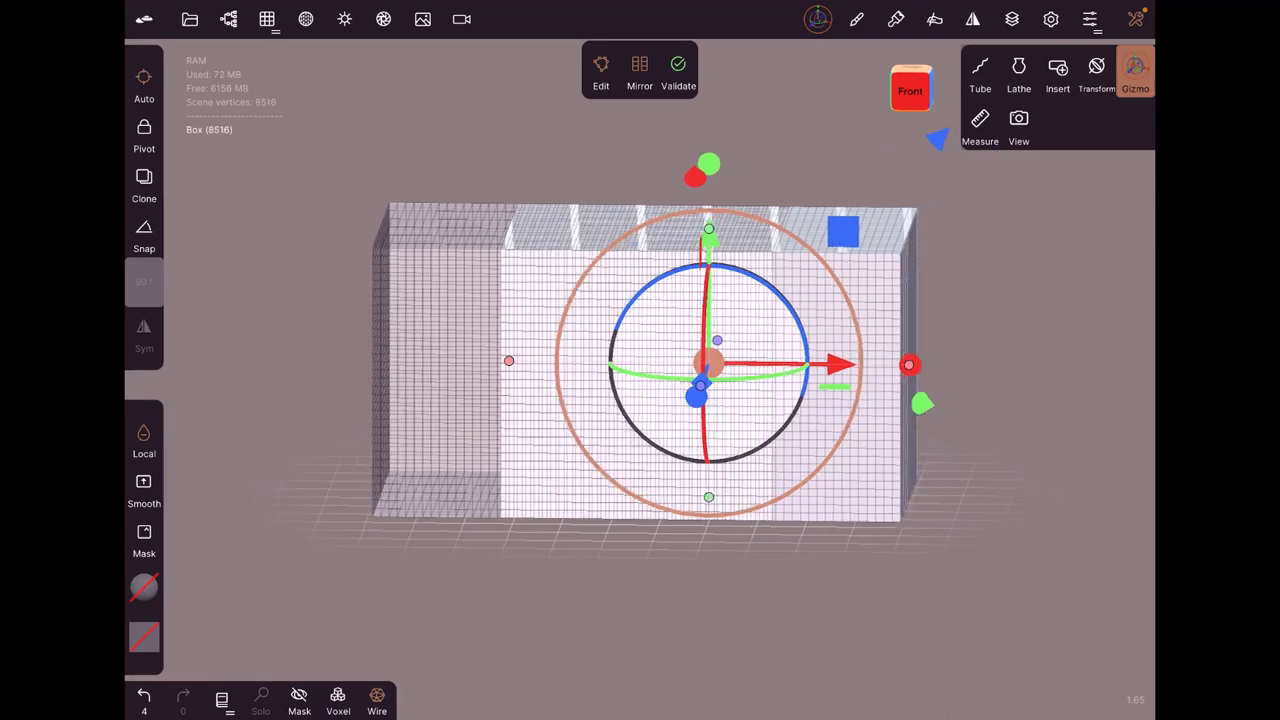
{"action": "mouse_move", "coordinate": [909, 365]}
{"action": "left_mouse_down"}
{"action": "mouse_move", "coordinate": [862, 365]}
{"action": "mouse_move", "coordinate": [975, 366]}
{"action": "mouse_move", "coordinate": [940, 366]}
{"action": "left_mouse_up"}
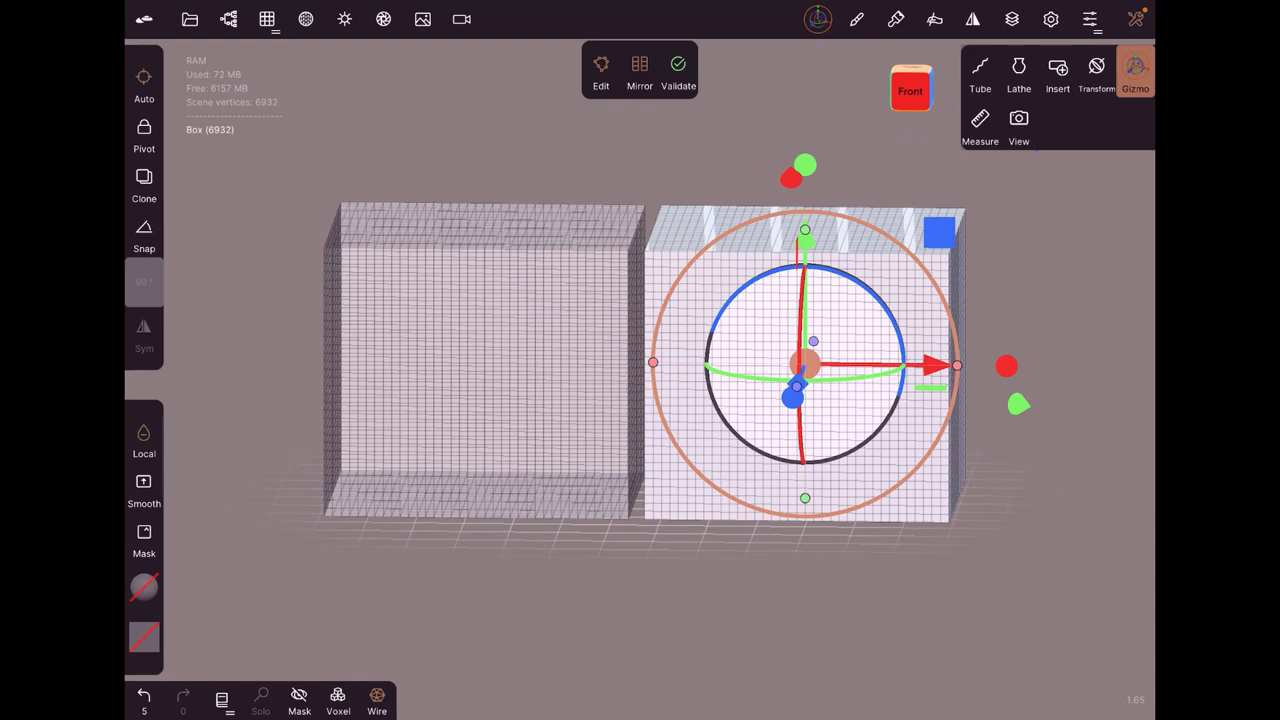
{"action": "left_click", "coordinate": [601, 70]}
{"action": "left_click", "coordinate": [601, 70]}
{"action": "left_click", "coordinate": [601, 70]}
{"action": "left_click", "coordinate": [601, 70]}
Move the copy further right and slightly lower, viewing from a more top-down angle
{"action": "left_click_drag", "start_coordinate": [1060, 480], "coordinate": [1060, 600]}
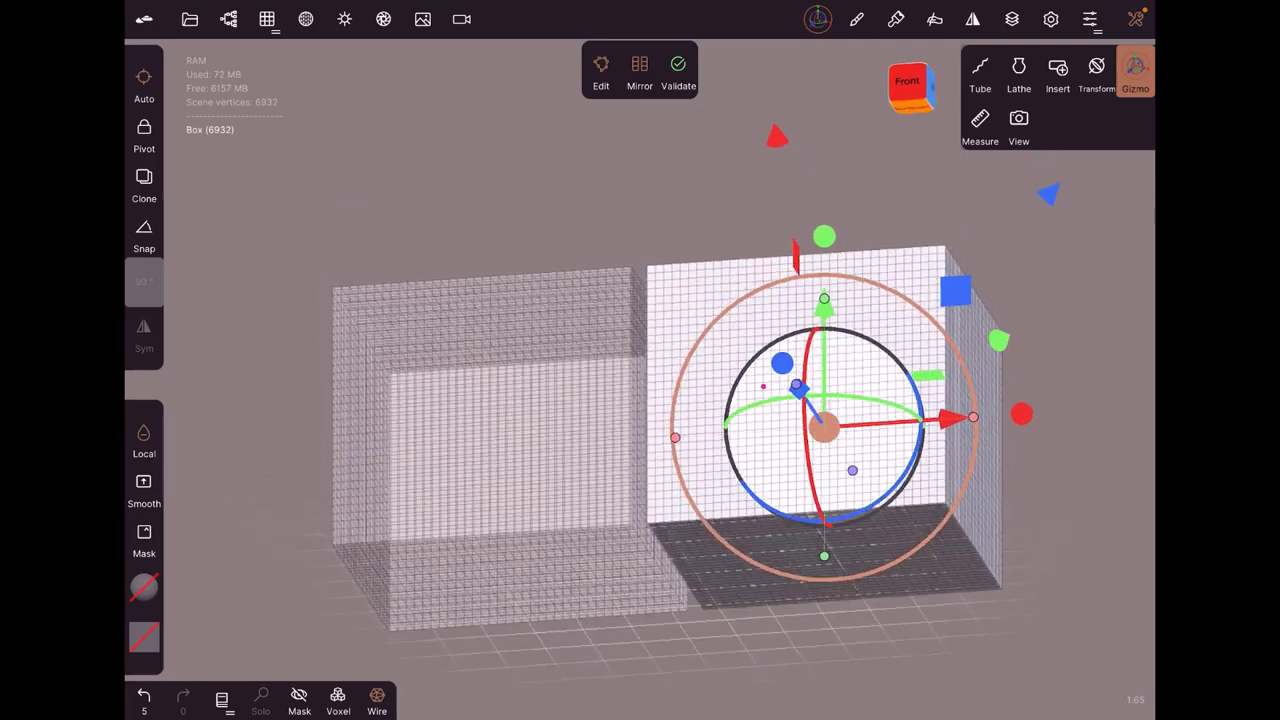
{"action": "left_click_drag", "start_coordinate": [966, 470], "coordinate": [996, 469]}
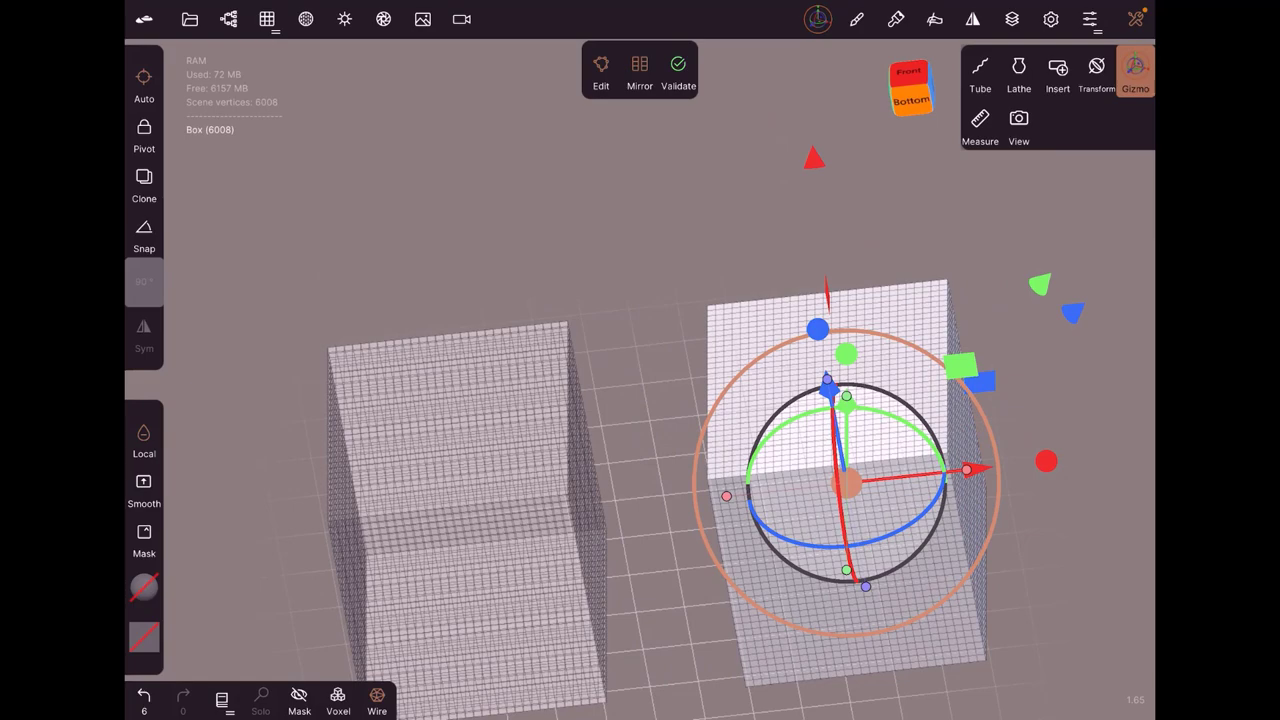
{"action": "left_click_drag", "start_coordinate": [827, 385], "coordinate": [831, 402]}
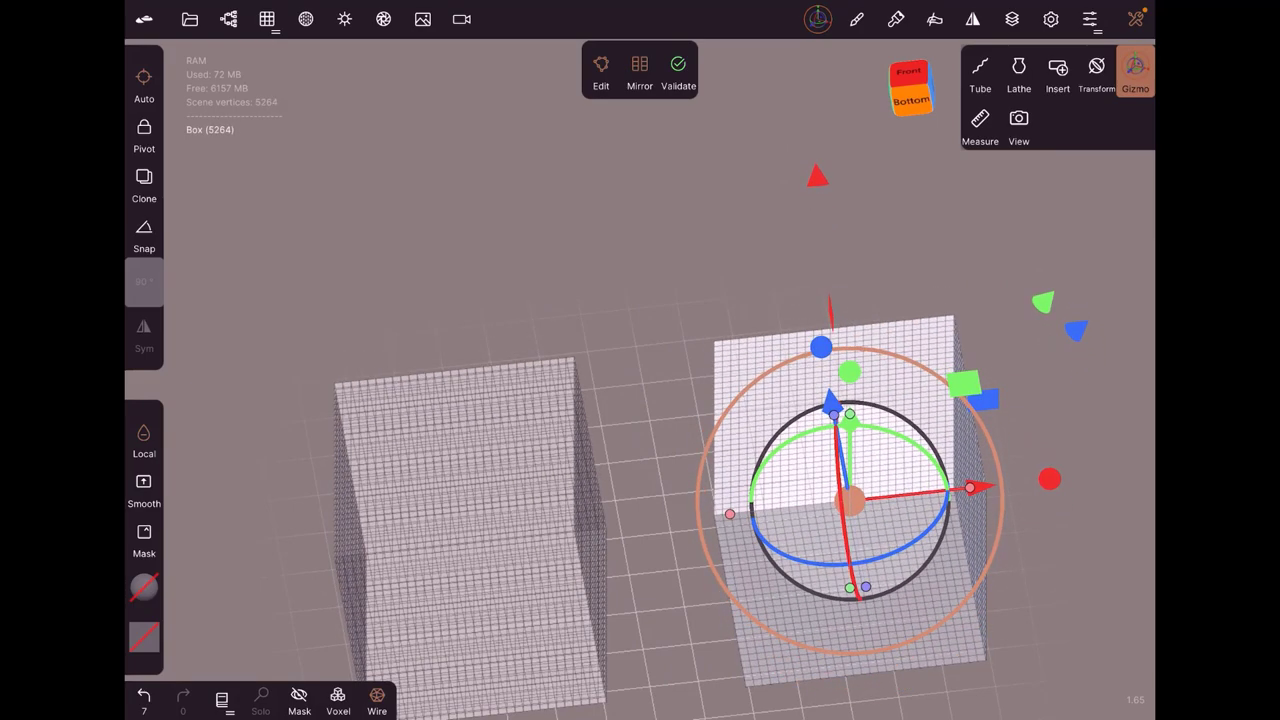
{"action": "mouse_move", "coordinate": [1010, 540]}
{"action": "left_mouse_down"}
{"action": "mouse_move", "coordinate": [945, 518]}
{"action": "mouse_move", "coordinate": [1003, 510]}
{"action": "mouse_move", "coordinate": [1010, 458]}
{"action": "left_mouse_up"}
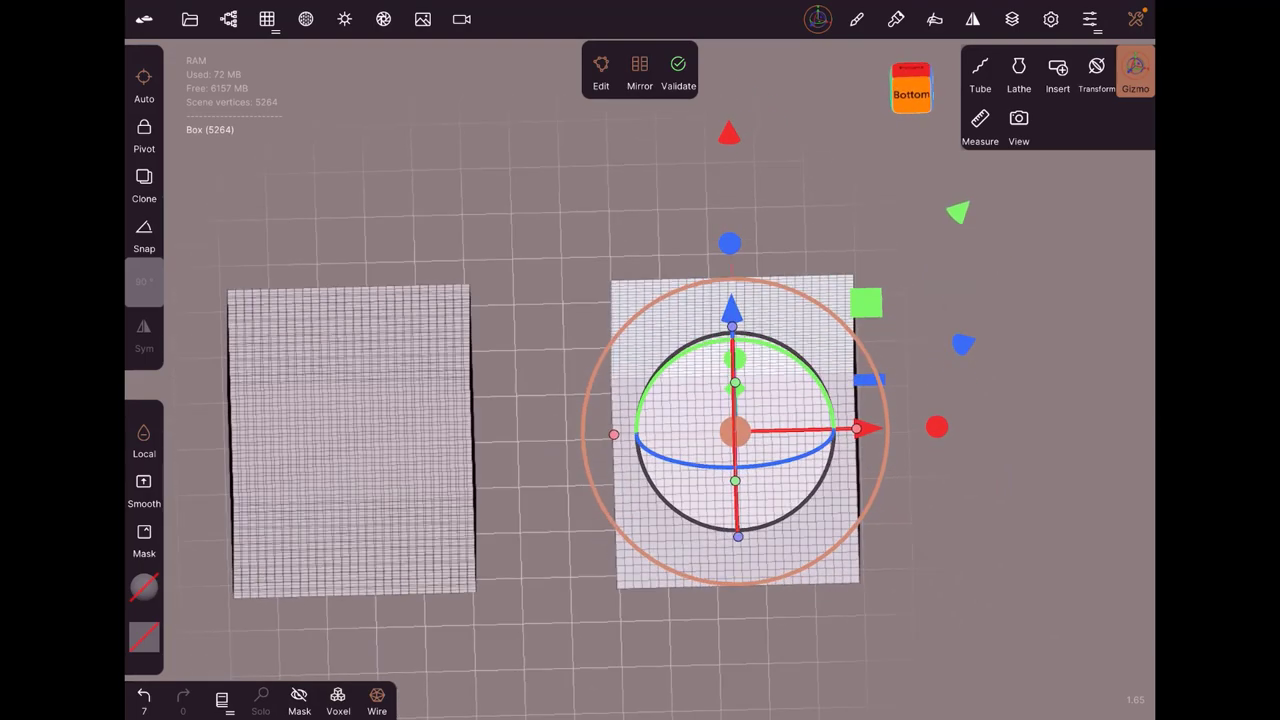
Drag the box's divisions down to 0, leaving an 8-vertex, 6-face cube
{"action": "left_click", "coordinate": [228, 19]}
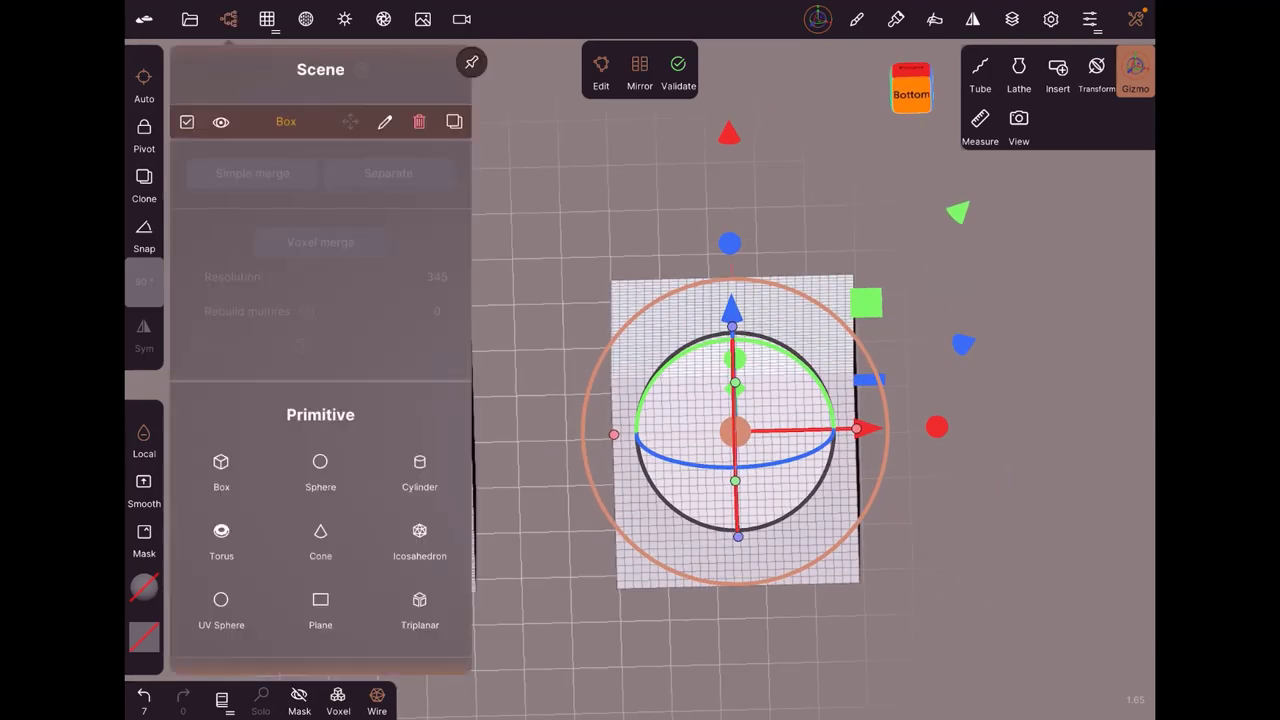
{"action": "left_click", "coordinate": [267, 19]}
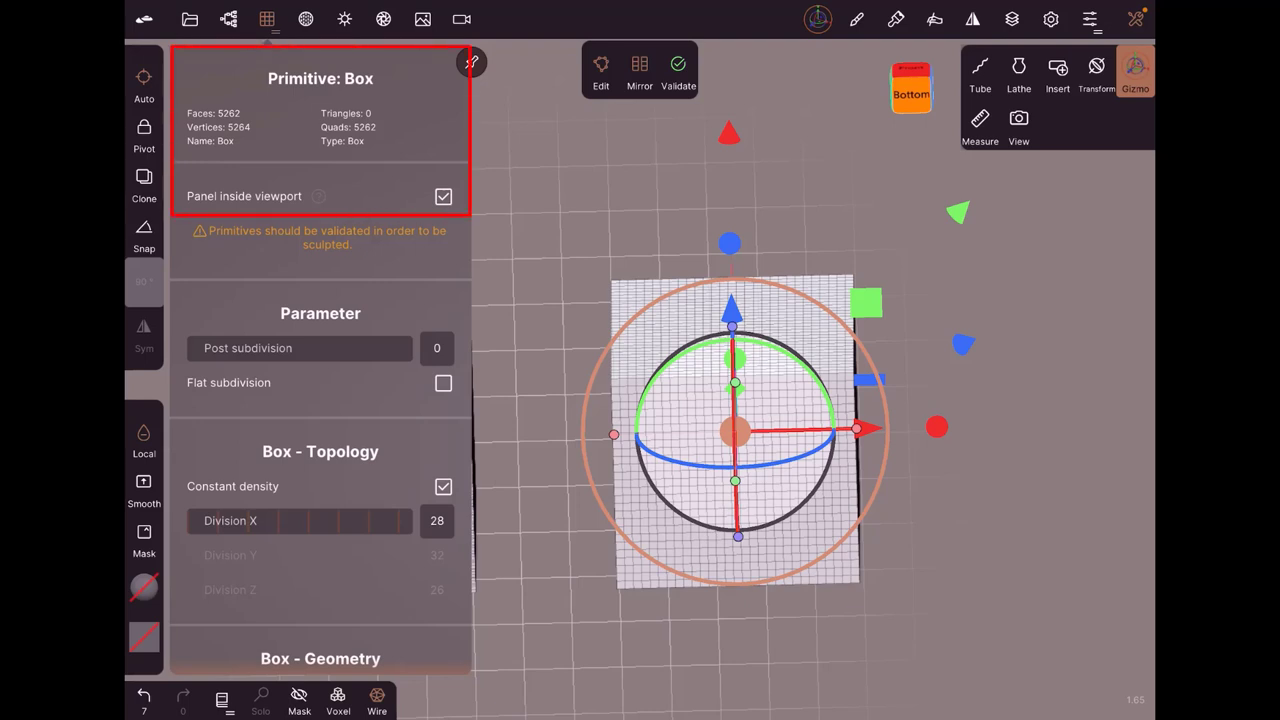
{"action": "left_click_drag", "start_coordinate": [300, 520], "coordinate": [190, 517]}
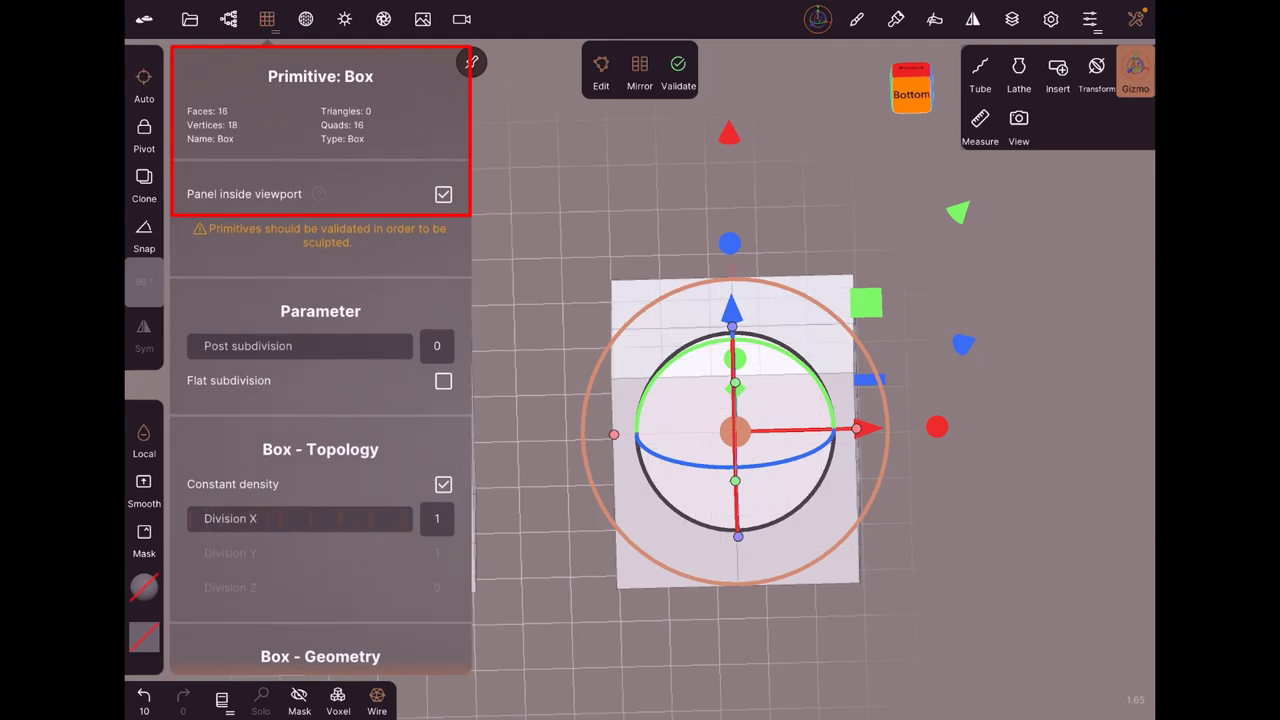
{"action": "left_click_drag", "start_coordinate": [240, 518], "coordinate": [195, 518]}
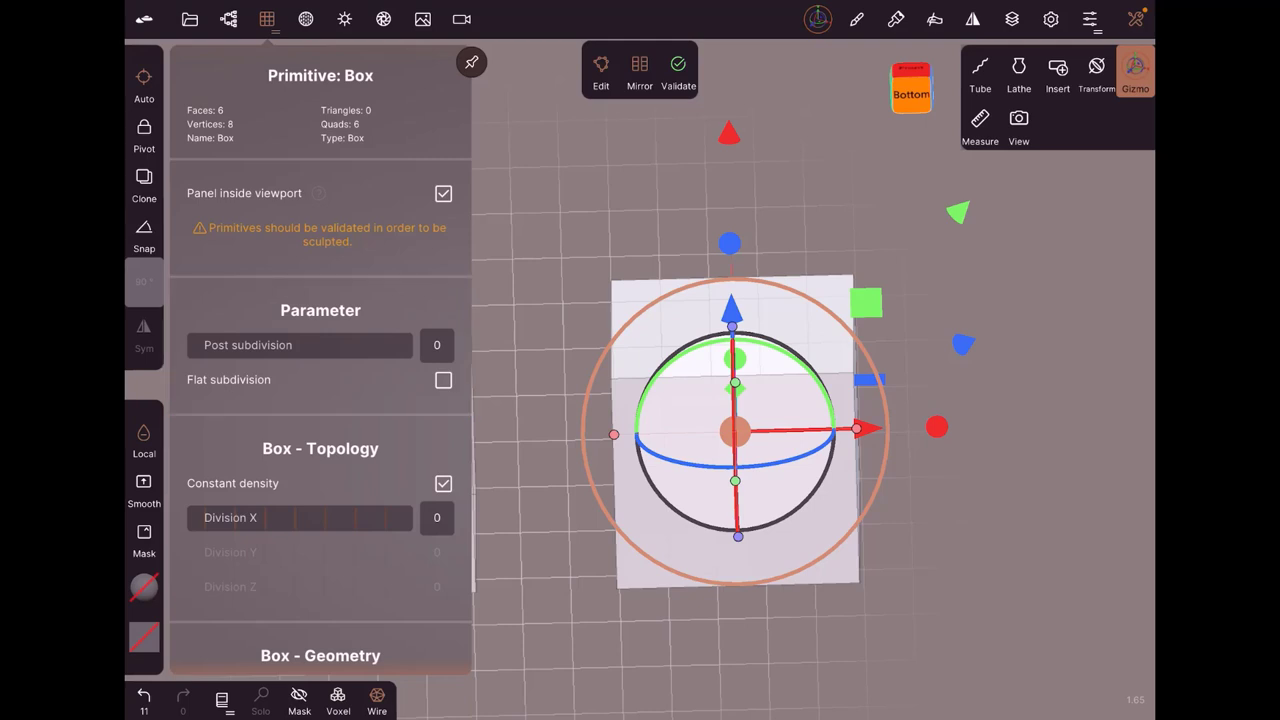
Set the box's Post subdivision to 2, rounding it into a 96-quad, 98-vertex mesh
{"action": "left_click", "coordinate": [267, 19]}
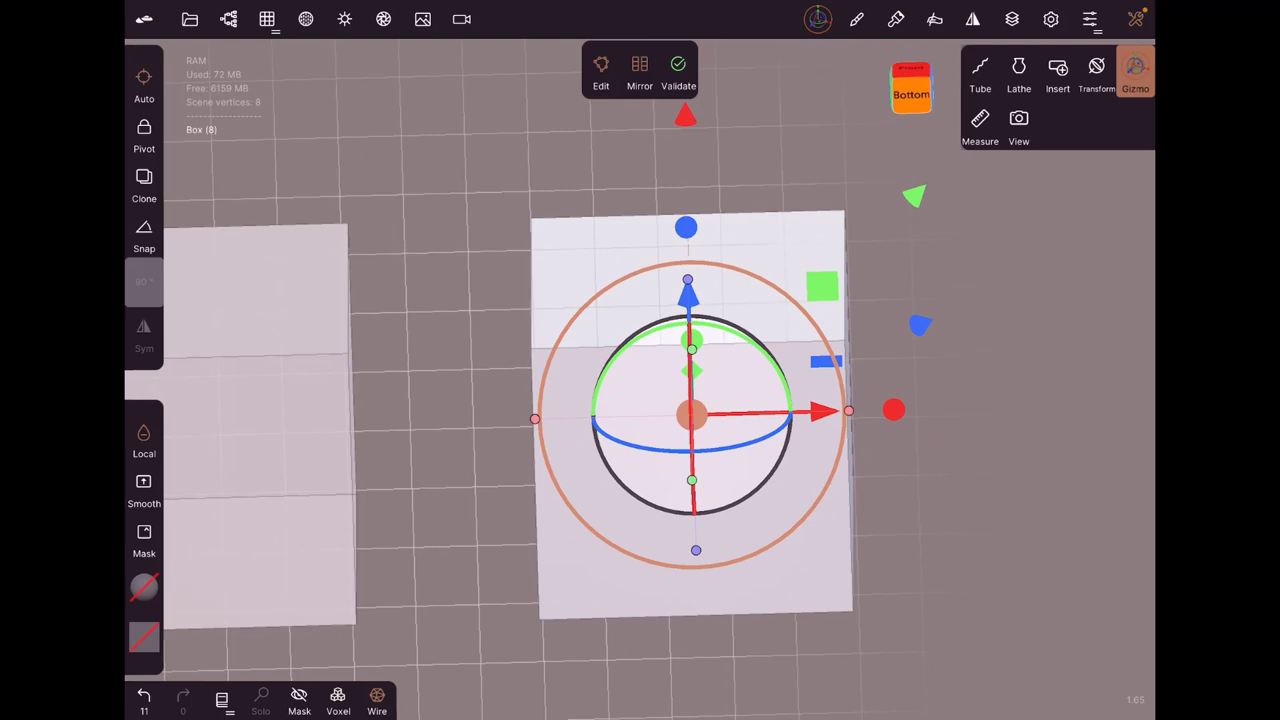
{"action": "left_click", "coordinate": [267, 19]}
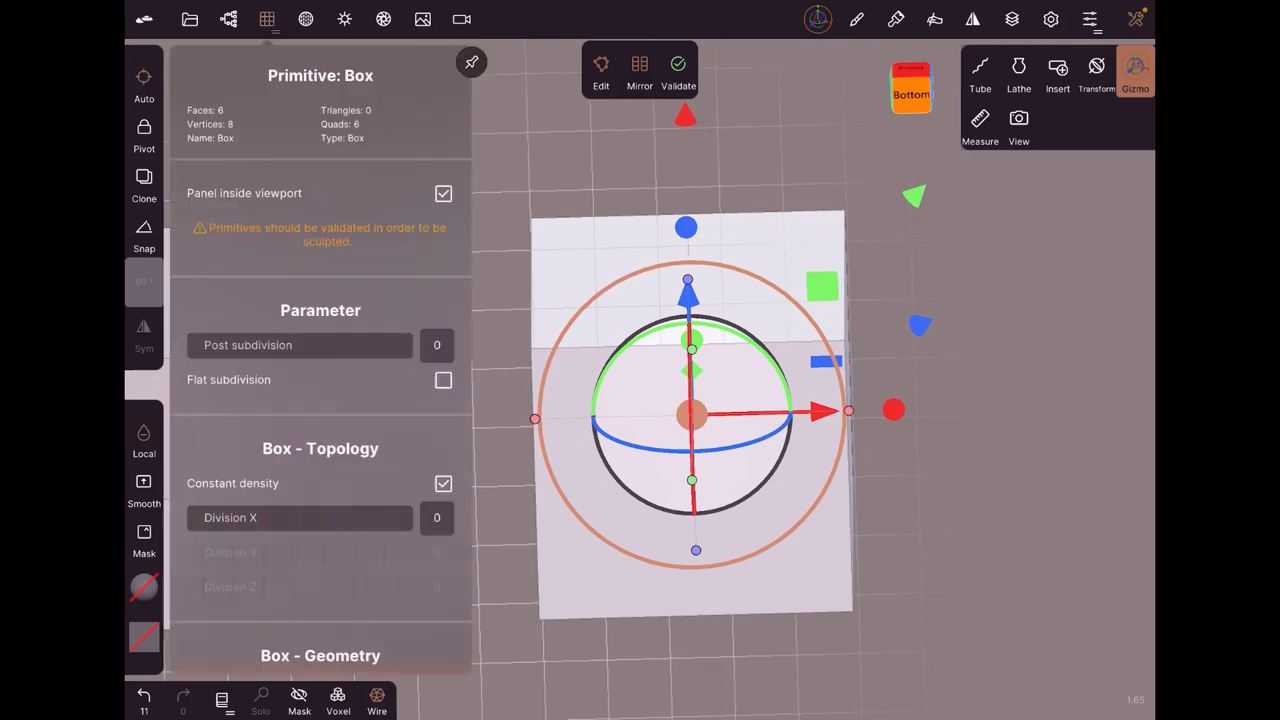
{"action": "left_click_drag", "start_coordinate": [200, 345], "coordinate": [243, 345]}
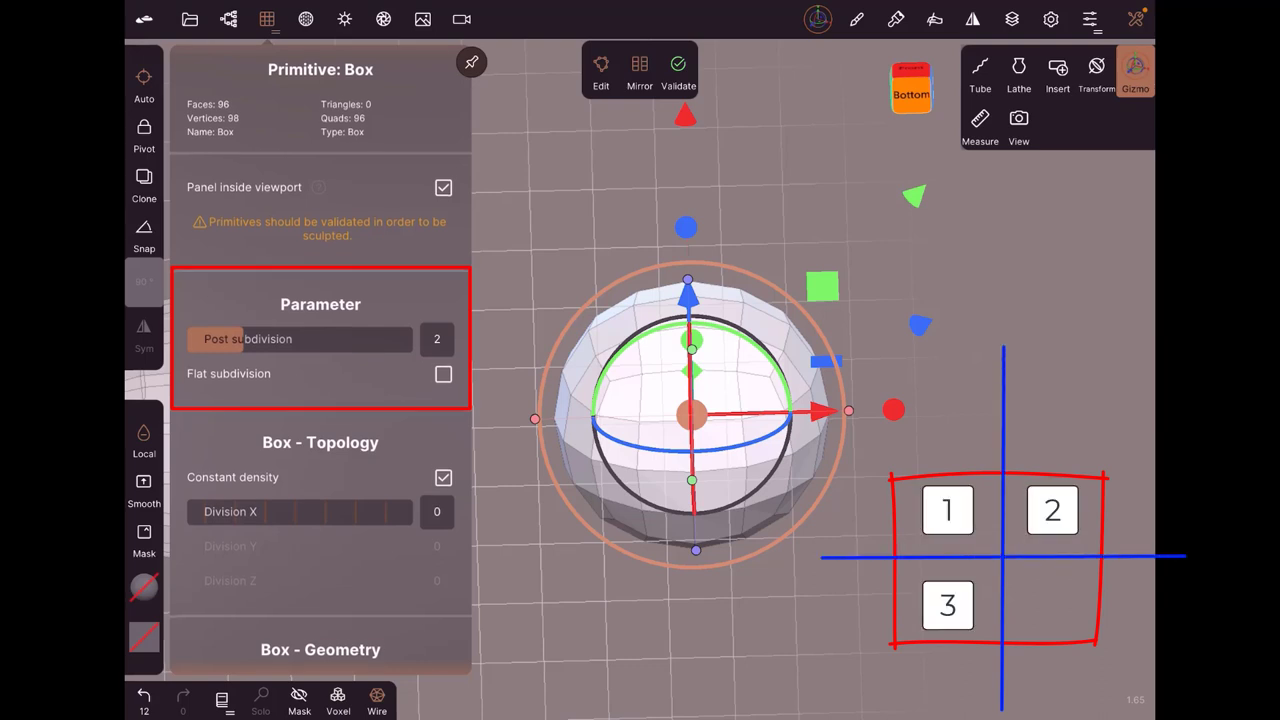
Try Post subdivision values 1 and 3, settle on 0, and enable Flat subdivision
{"action": "left_click_drag", "start_coordinate": [243, 340], "coordinate": [190, 336]}
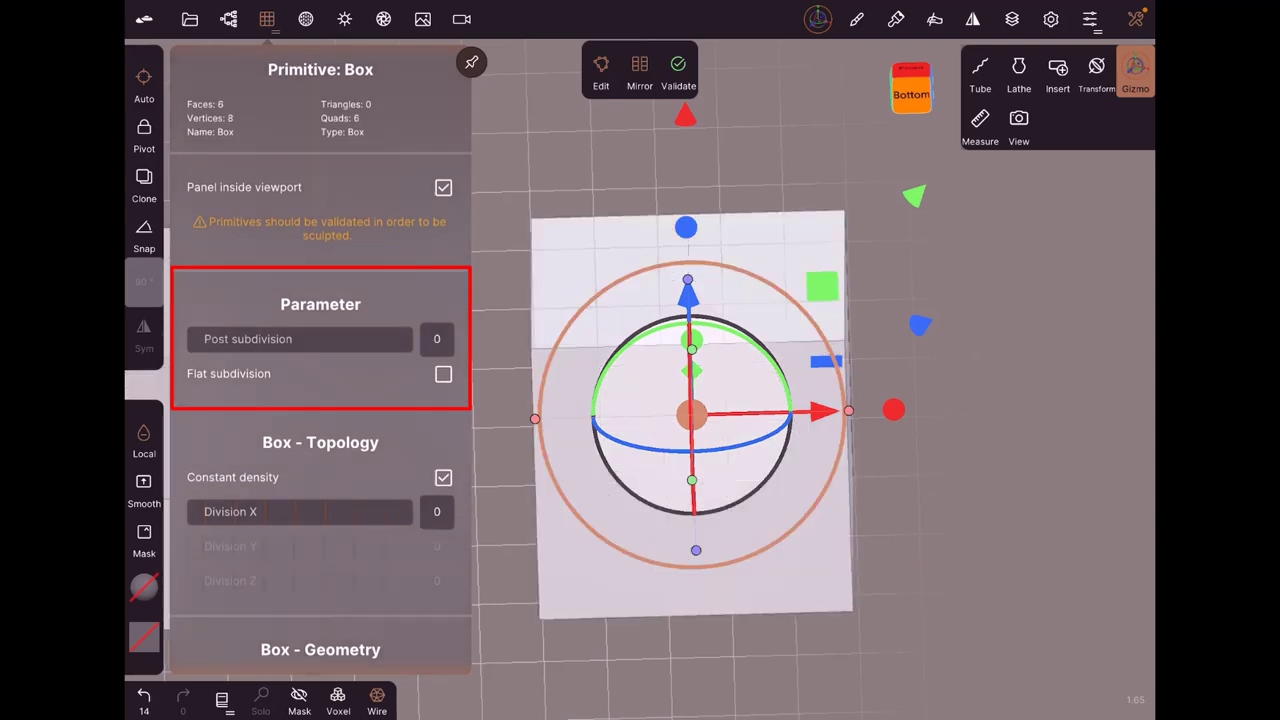
{"action": "left_click_drag", "start_coordinate": [192, 339], "coordinate": [212, 339]}
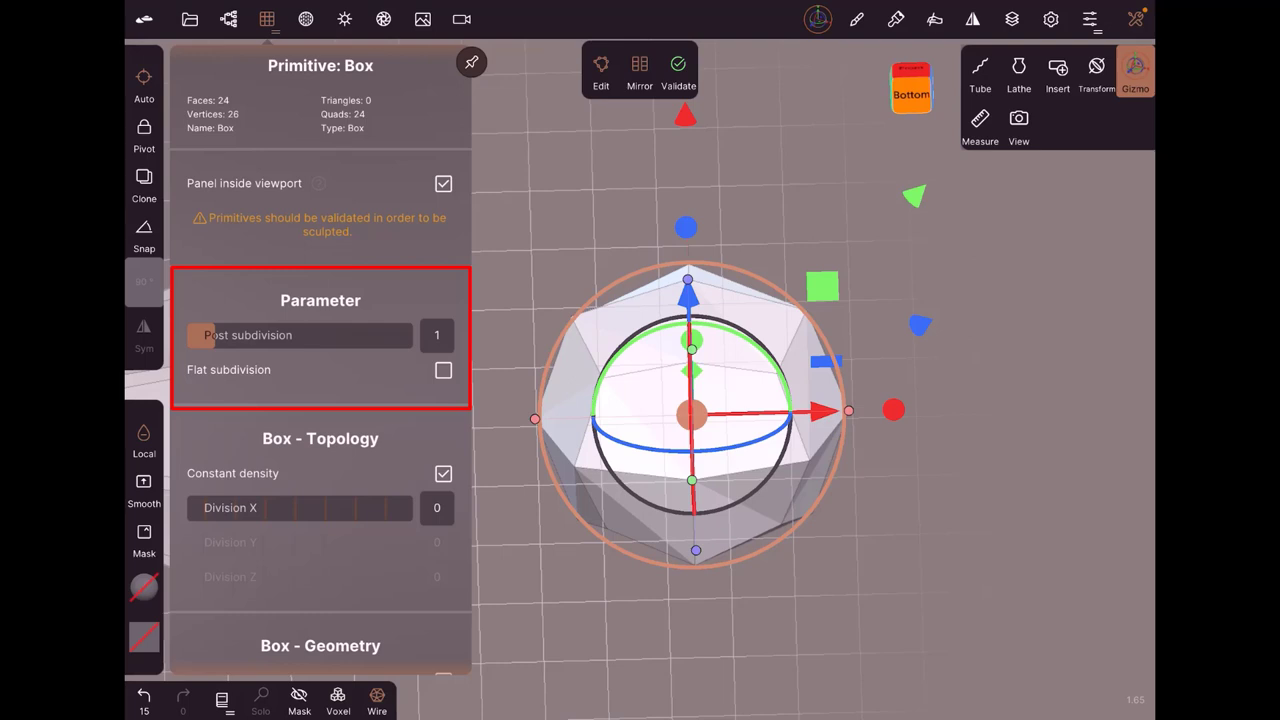
{"action": "left_click_drag", "start_coordinate": [210, 335], "coordinate": [190, 335]}
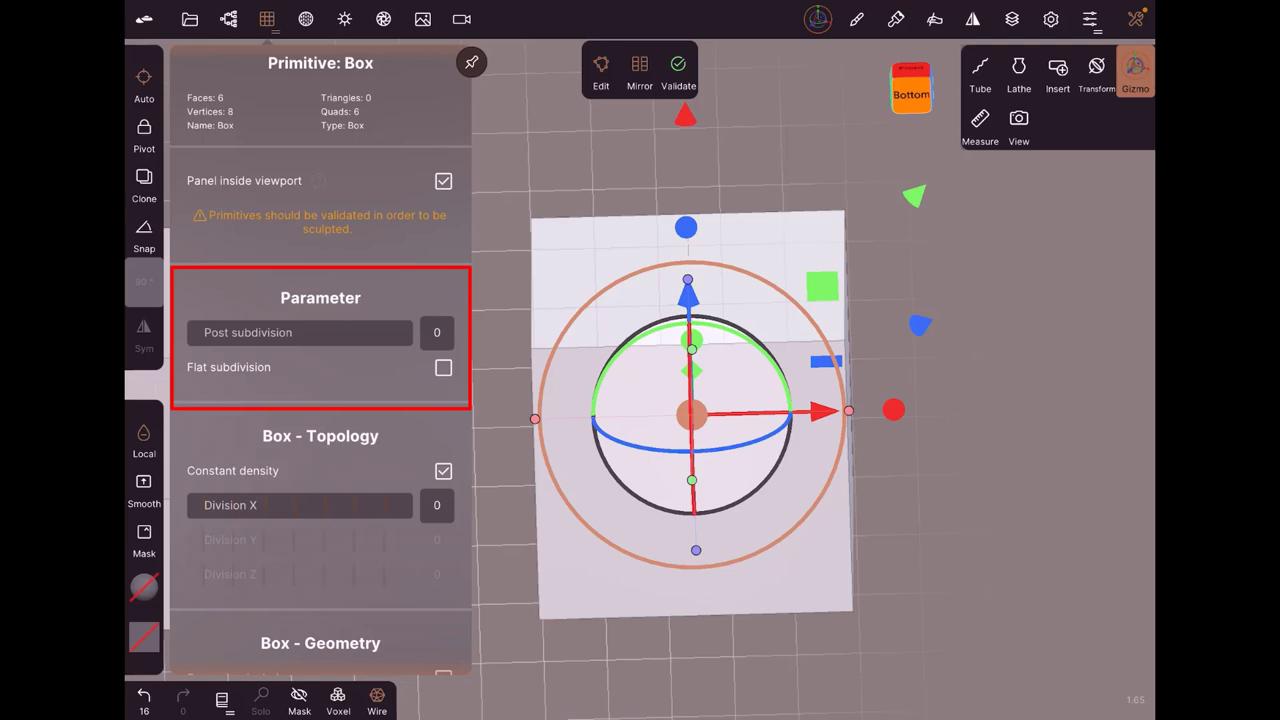
{"action": "left_click_drag", "start_coordinate": [195, 332], "coordinate": [270, 330]}
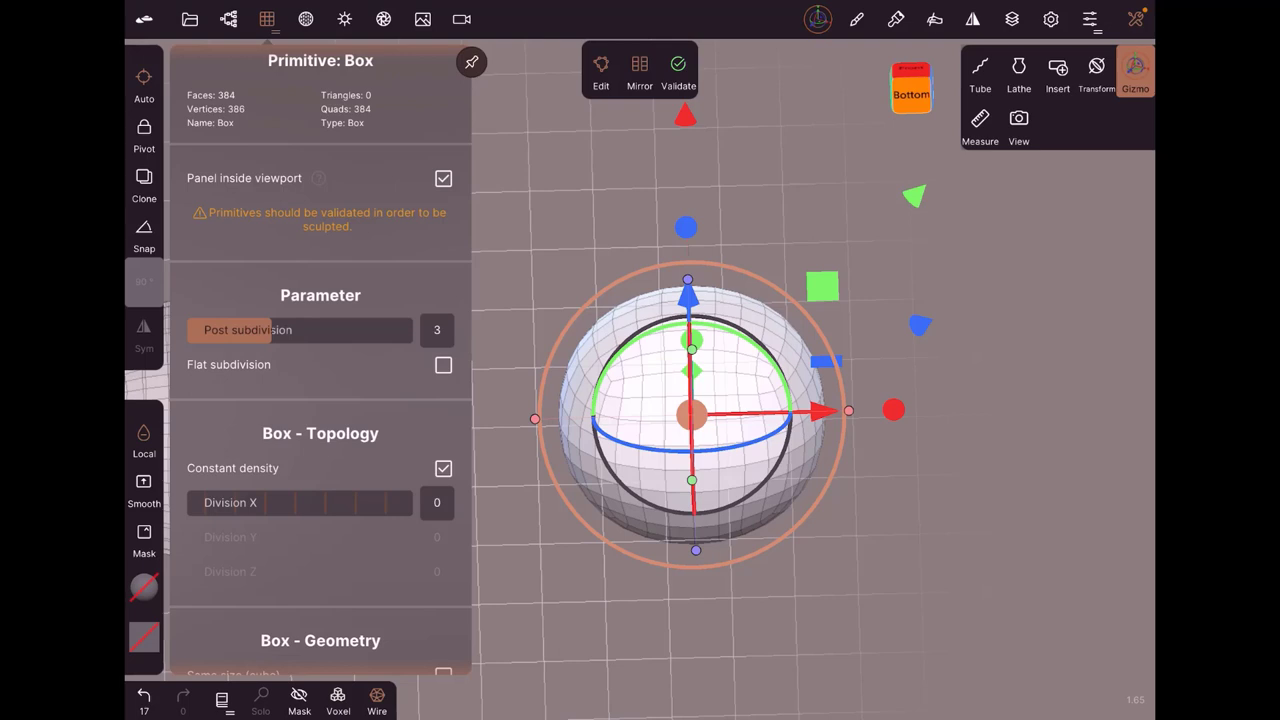
{"action": "left_click_drag", "start_coordinate": [270, 330], "coordinate": [195, 331]}
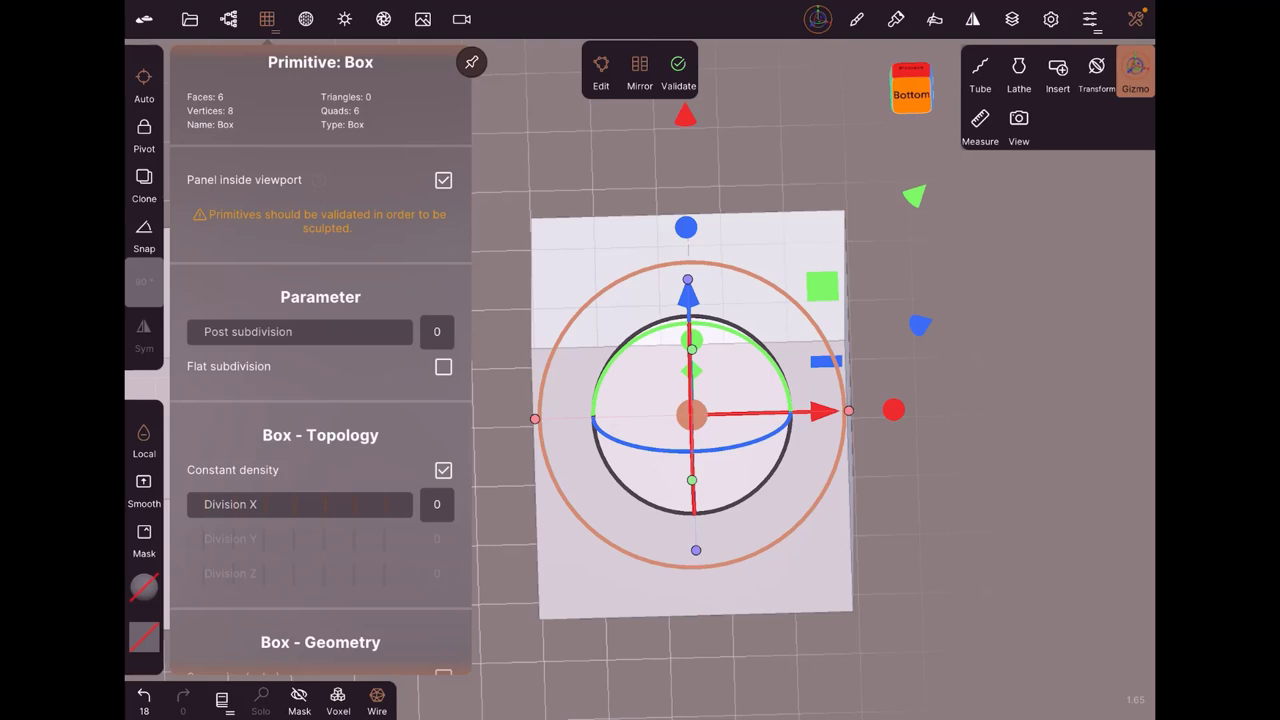
{"action": "left_click", "coordinate": [443, 366]}
Set Post subdivision to 1, giving 24 quads and 26 vertices while staying cube-shaped
{"action": "scroll", "coordinate": [320, 400], "scroll_direction": "down", "scroll_amount": 2}
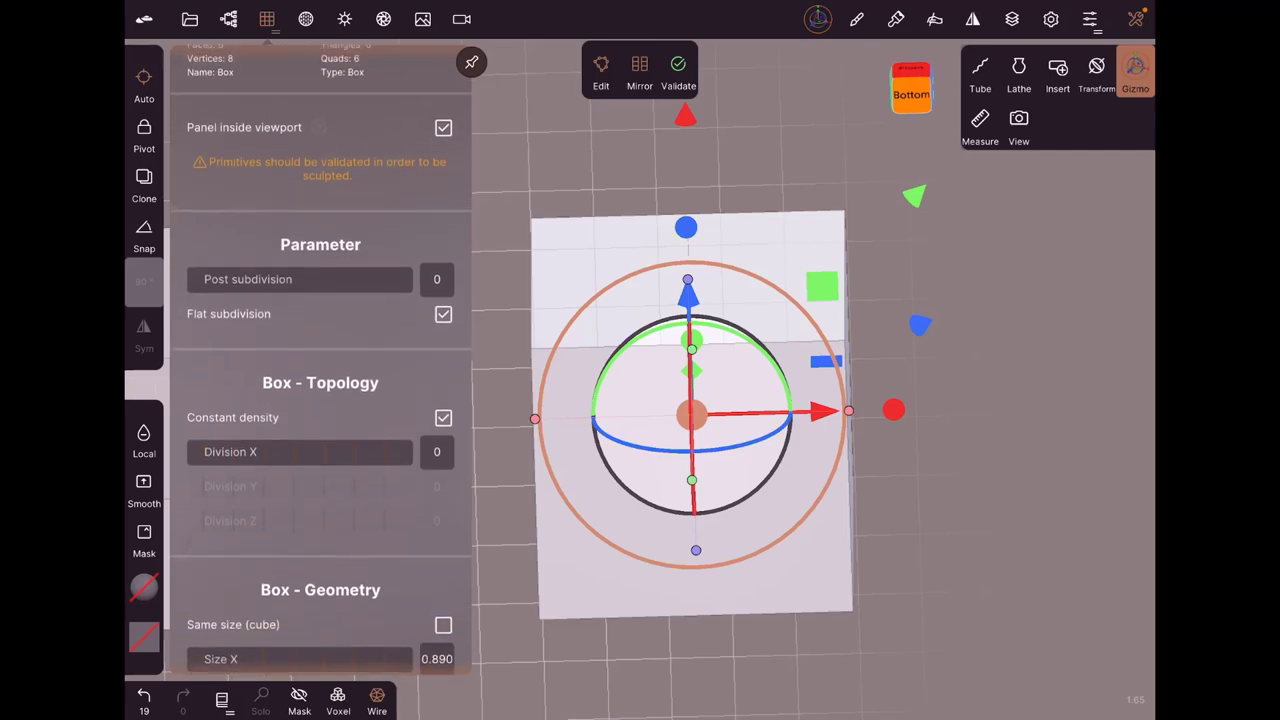
{"action": "left_click", "coordinate": [205, 270]}
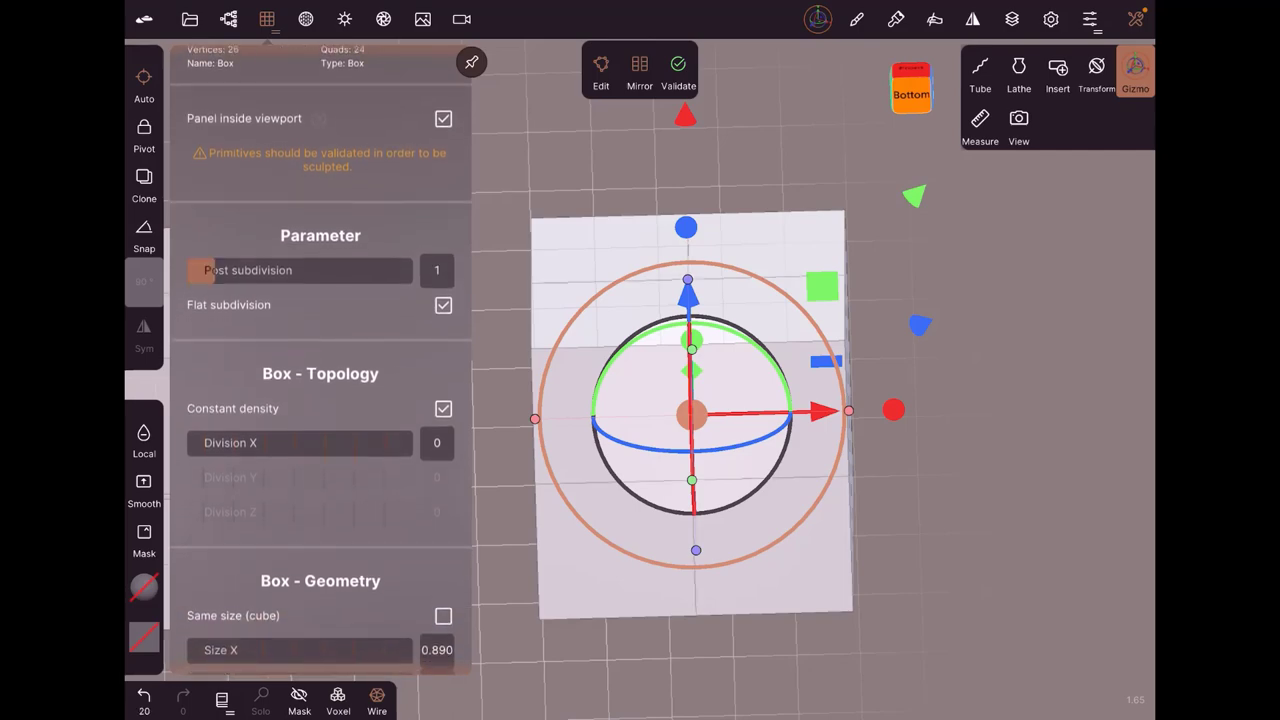
{"action": "left_click_drag", "start_coordinate": [1000, 450], "coordinate": [990, 440]}
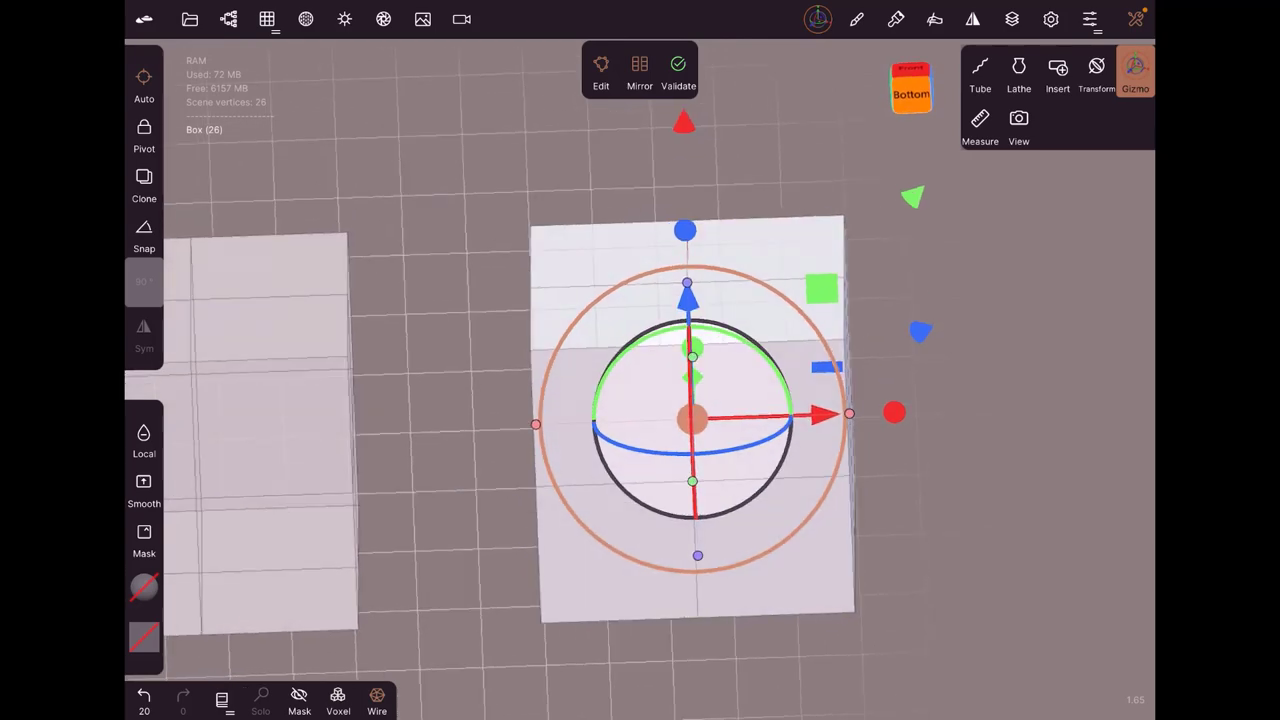
{"action": "left_click", "coordinate": [267, 19]}
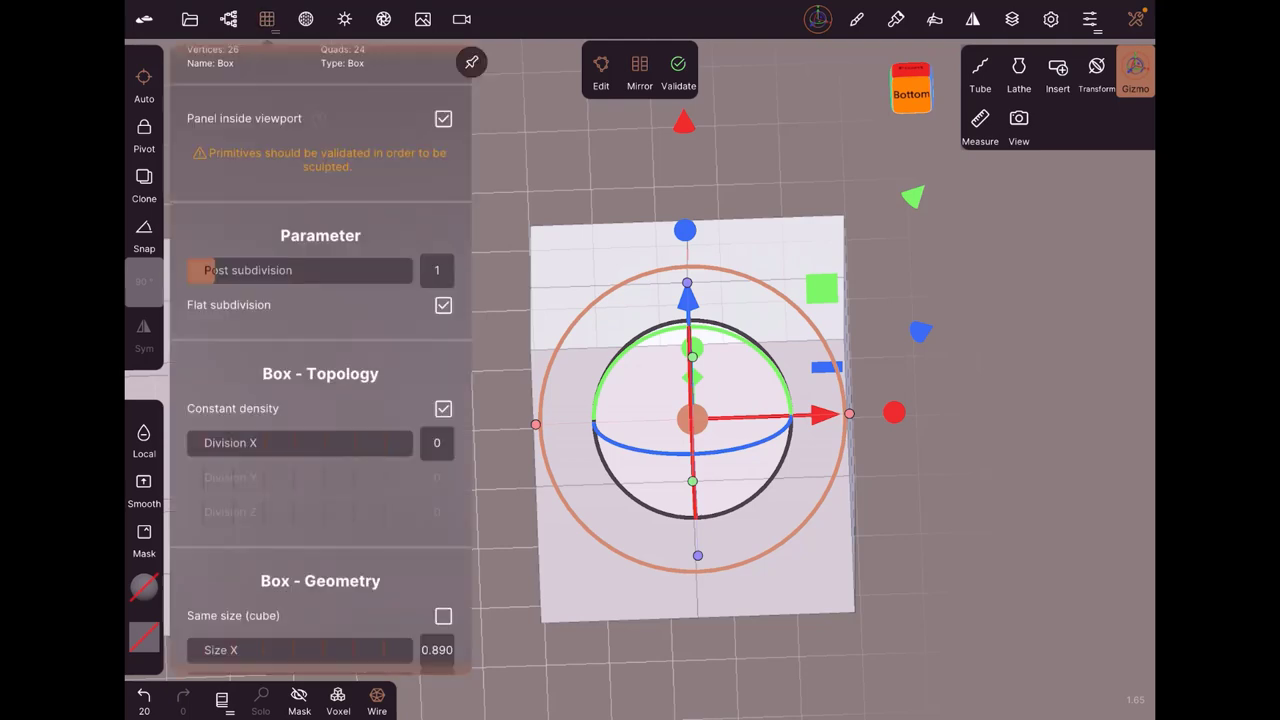
{"action": "scroll", "coordinate": [320, 400], "scroll_direction": "down", "scroll_amount": 3}
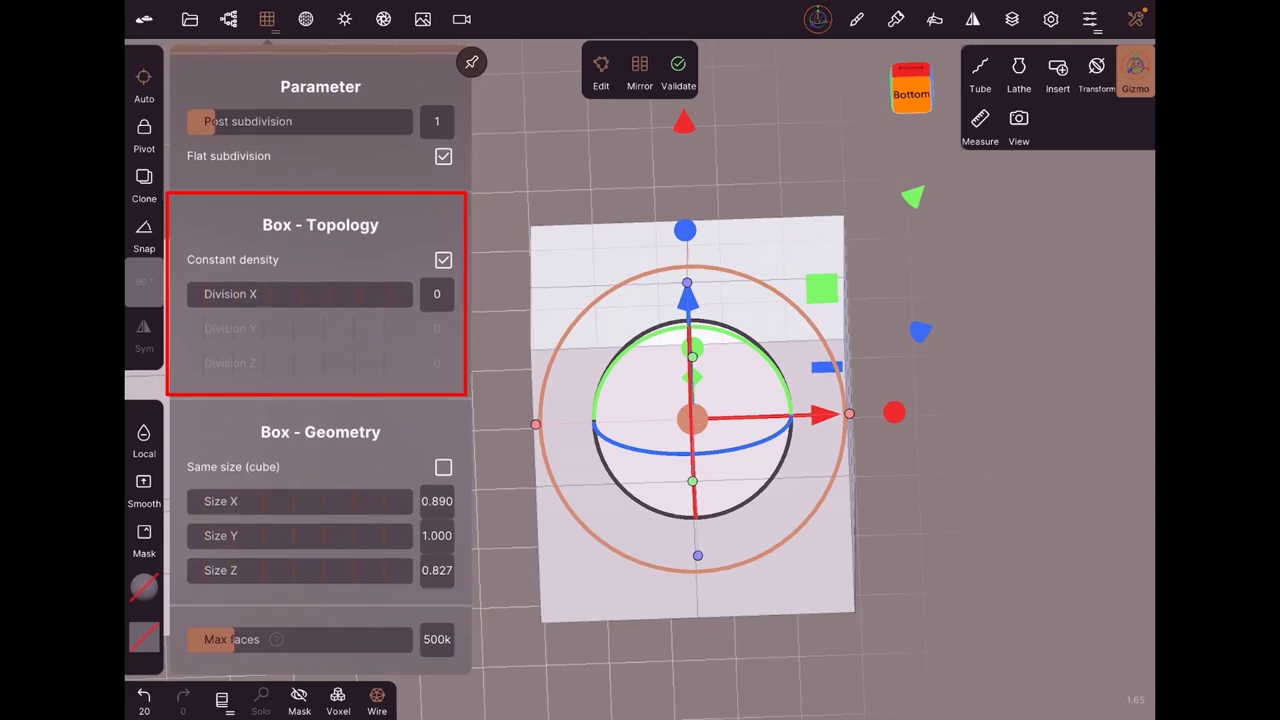
Set Division X to 4, briefly disabling Constant density to inspect Y/Z, then re-enabling it
{"action": "left_click_drag", "start_coordinate": [220, 294], "coordinate": [260, 294]}
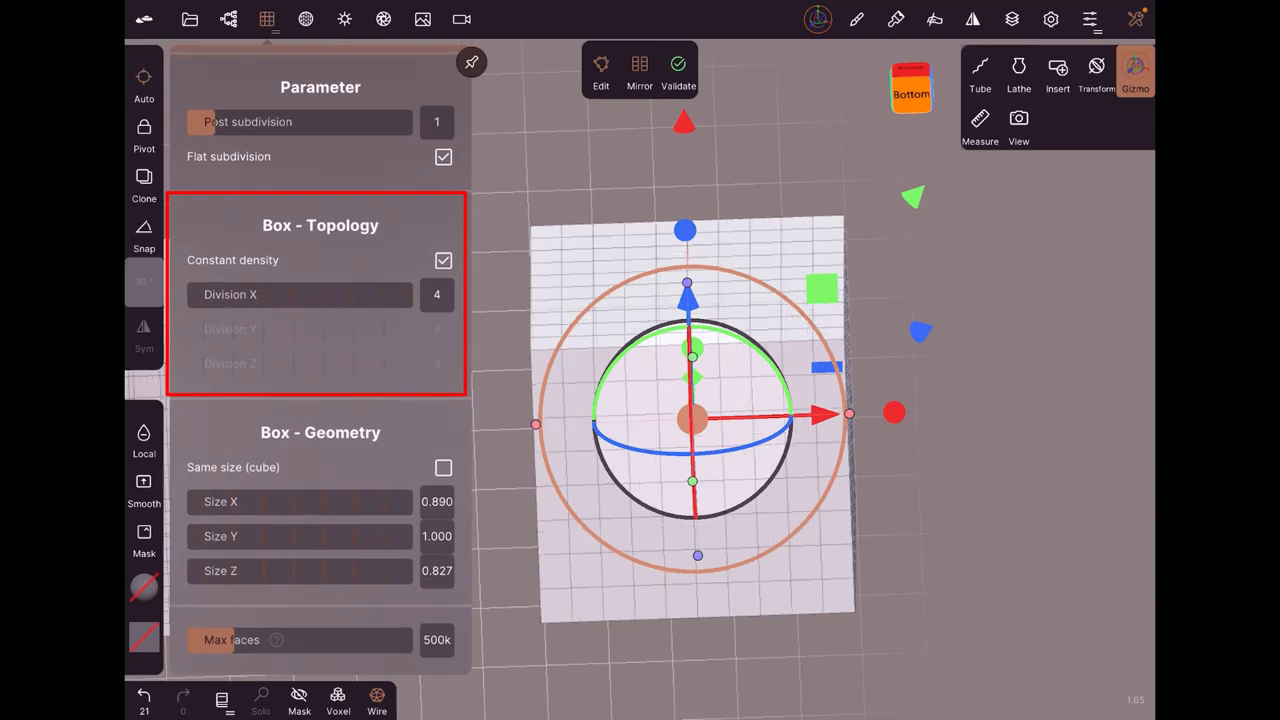
{"action": "scroll", "coordinate": [320, 400], "scroll_direction": "up", "scroll_amount": 3}
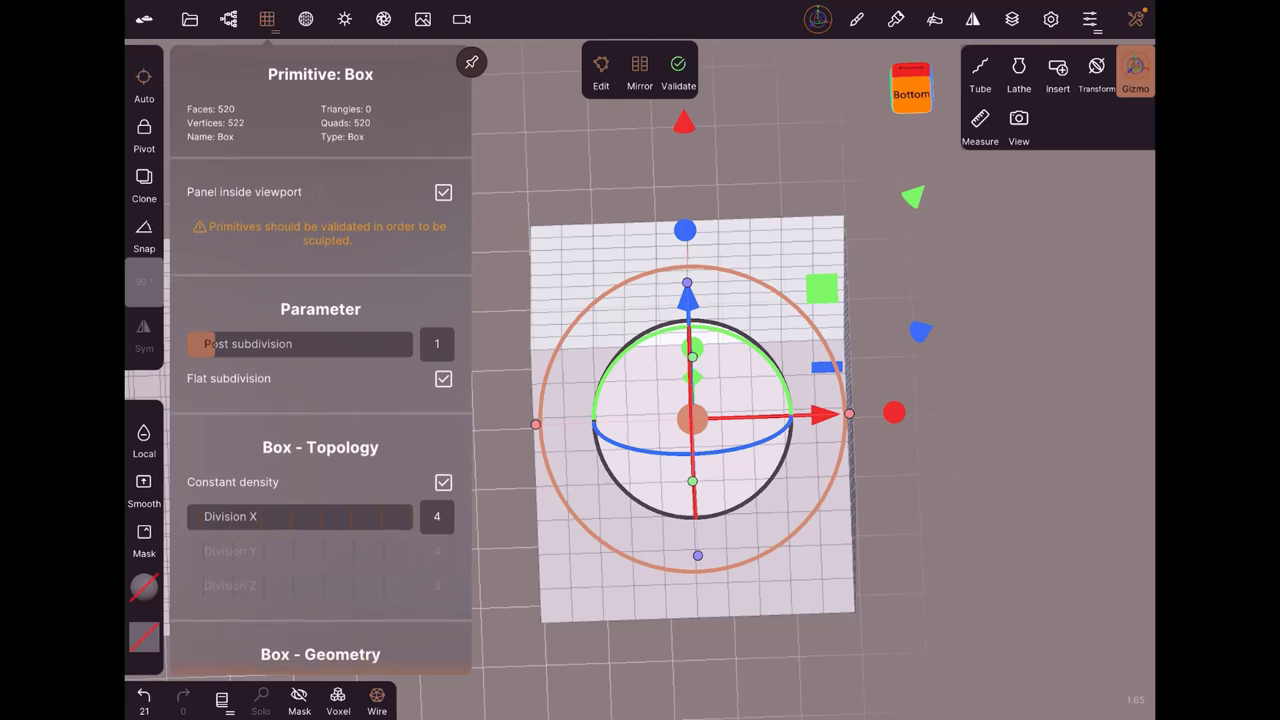
{"action": "scroll", "coordinate": [320, 360], "scroll_direction": "down", "scroll_amount": 2}
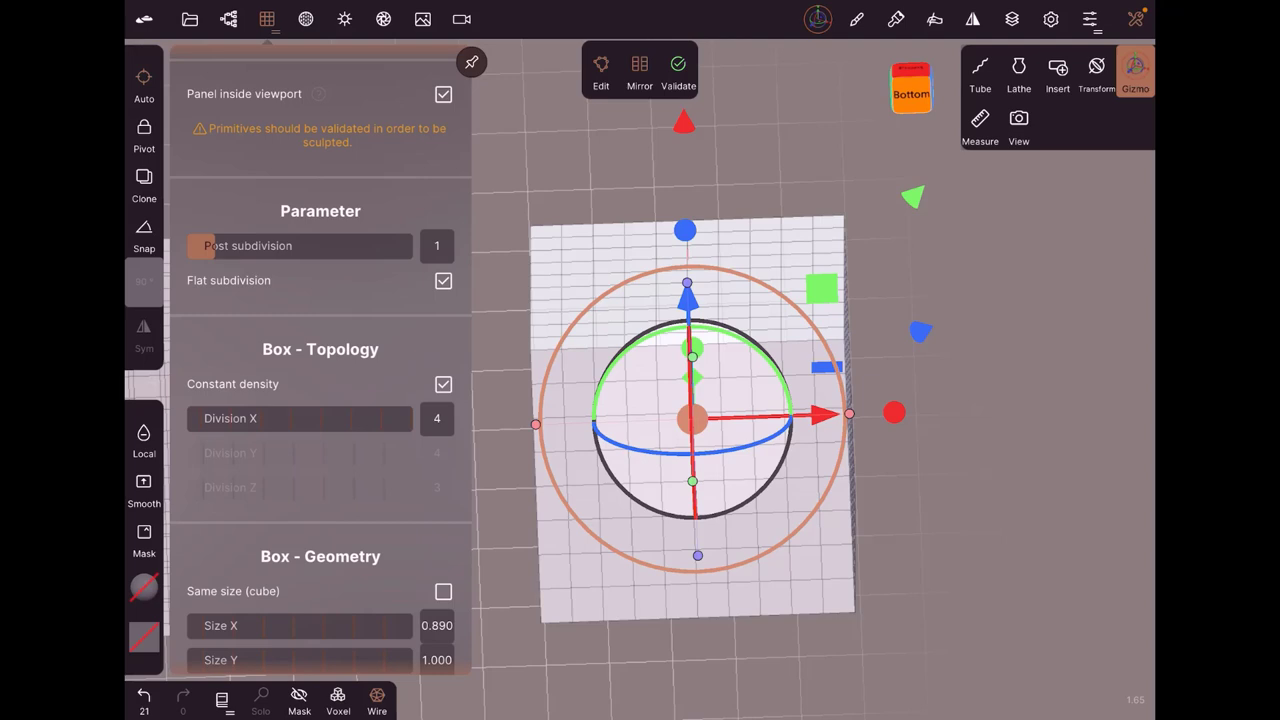
{"action": "left_click", "coordinate": [443, 384]}
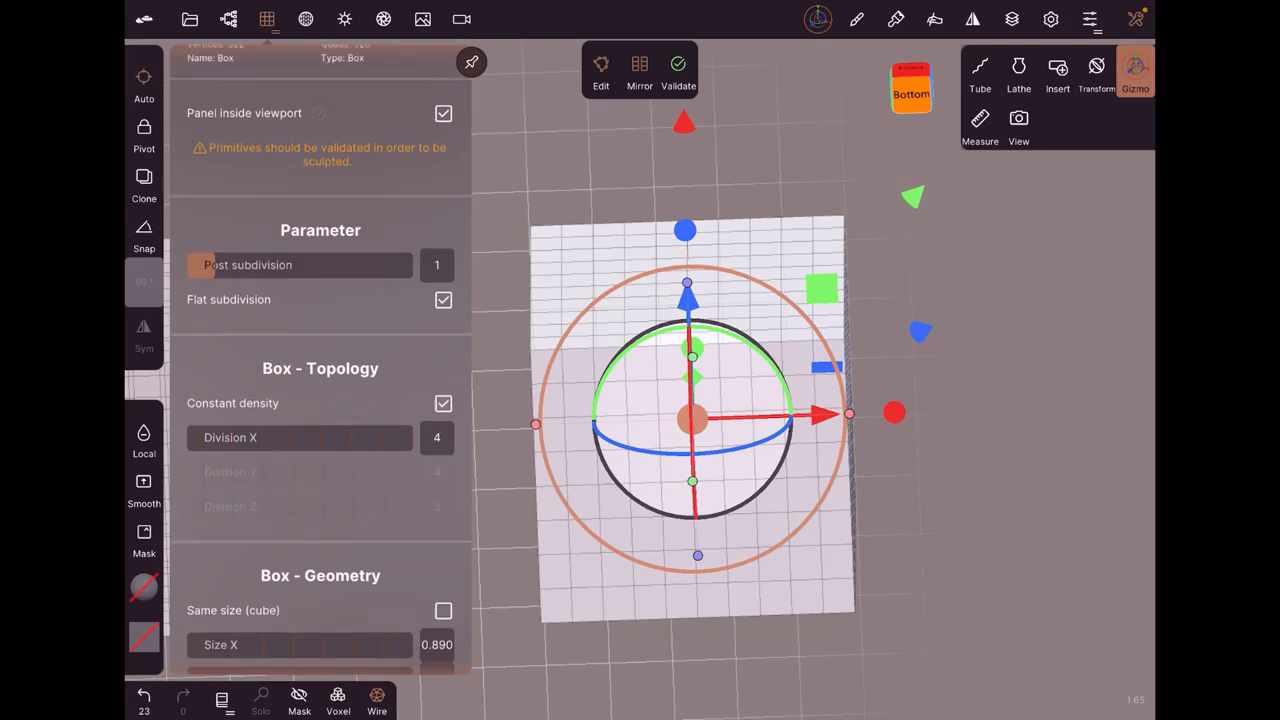
{"action": "left_click", "coordinate": [443, 405]}
{"action": "scroll", "coordinate": [320, 400], "scroll_direction": "down", "scroll_amount": 3}
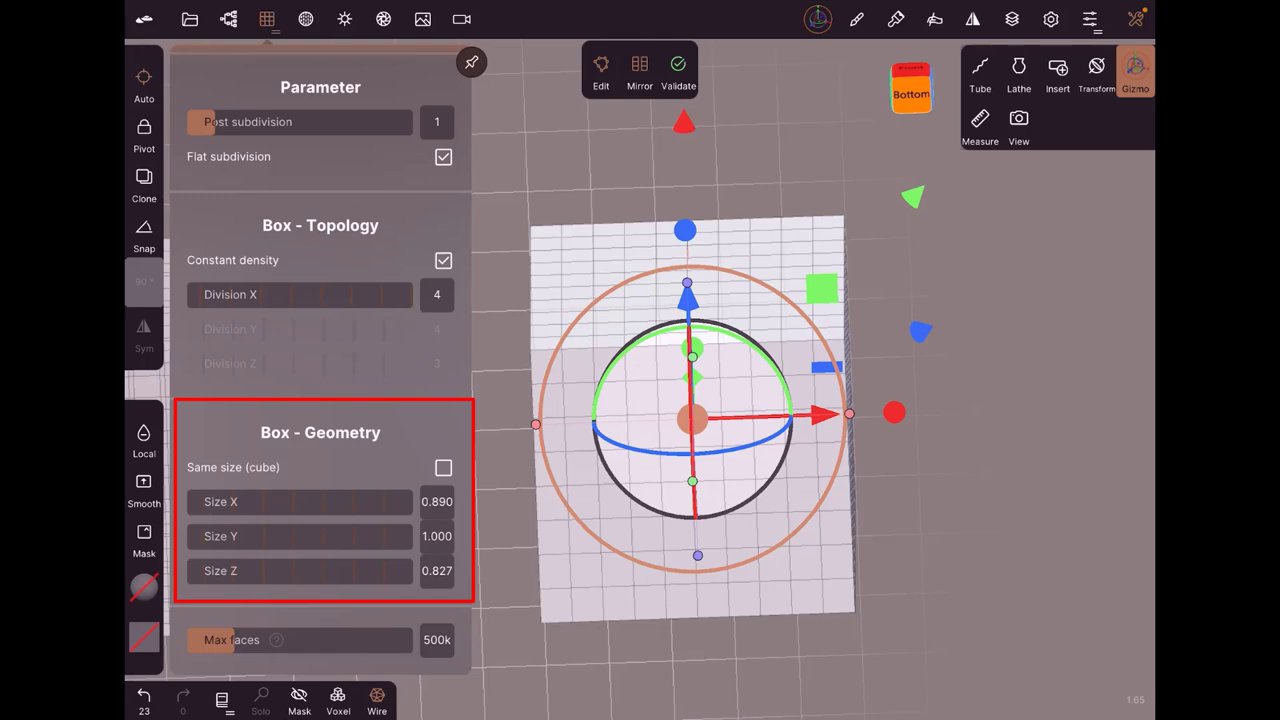
Resize the box to 0.715 × 0.674 × 0.557 via Same size, then per-axis sizes
{"action": "left_click", "coordinate": [443, 467]}
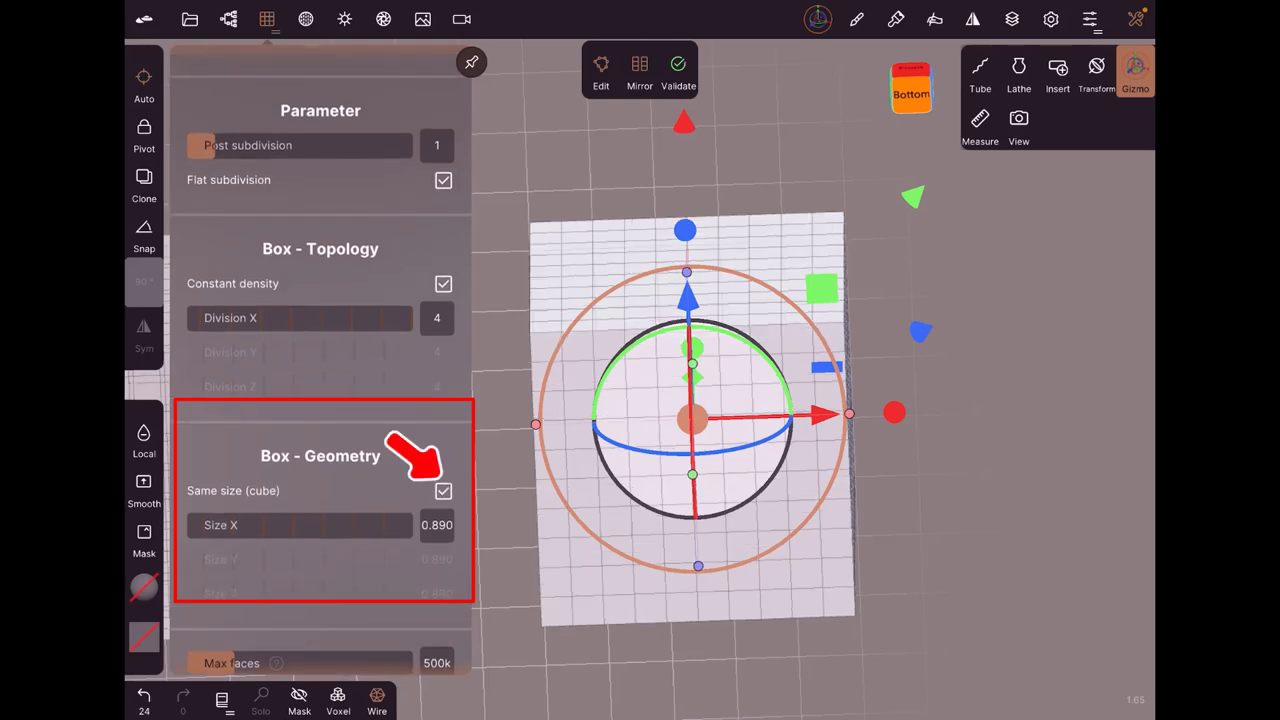
{"action": "mouse_move", "coordinate": [300, 525]}
{"action": "left_mouse_down"}
{"action": "mouse_move", "coordinate": [265, 525]}
{"action": "mouse_move", "coordinate": [275, 520]}
{"action": "left_mouse_up"}
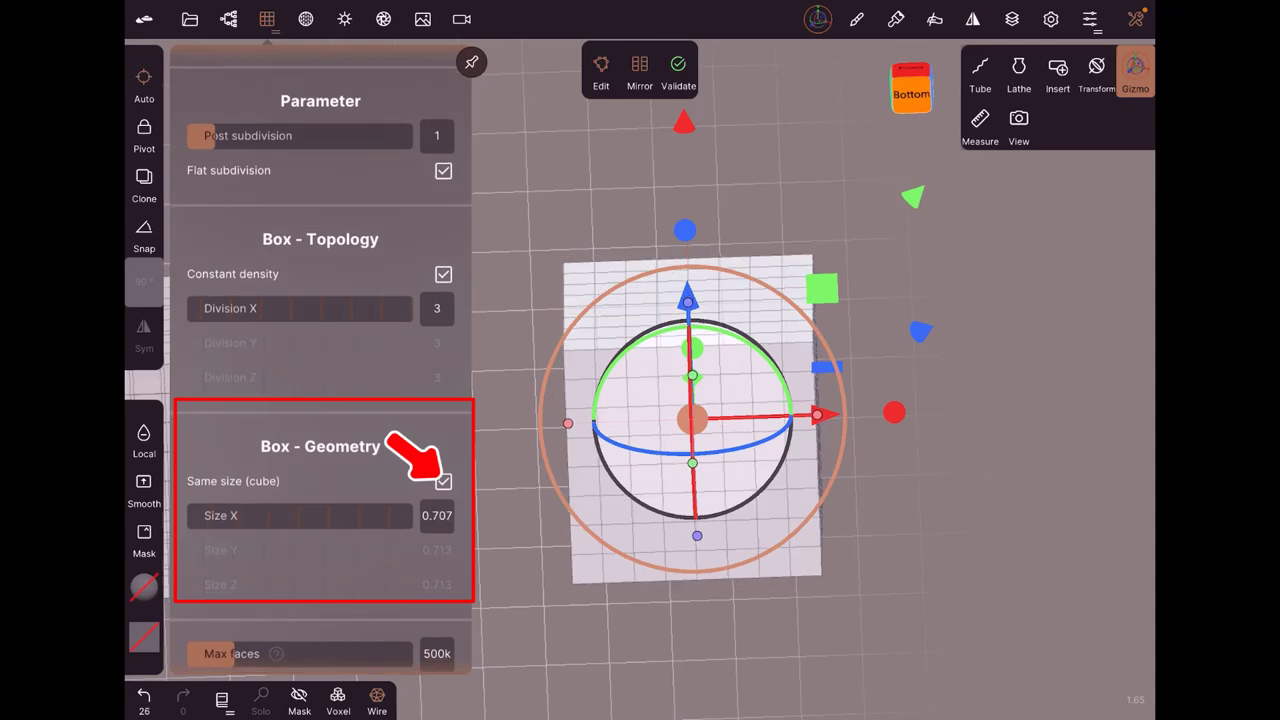
{"action": "left_click_drag", "start_coordinate": [275, 520], "coordinate": [270, 515]}
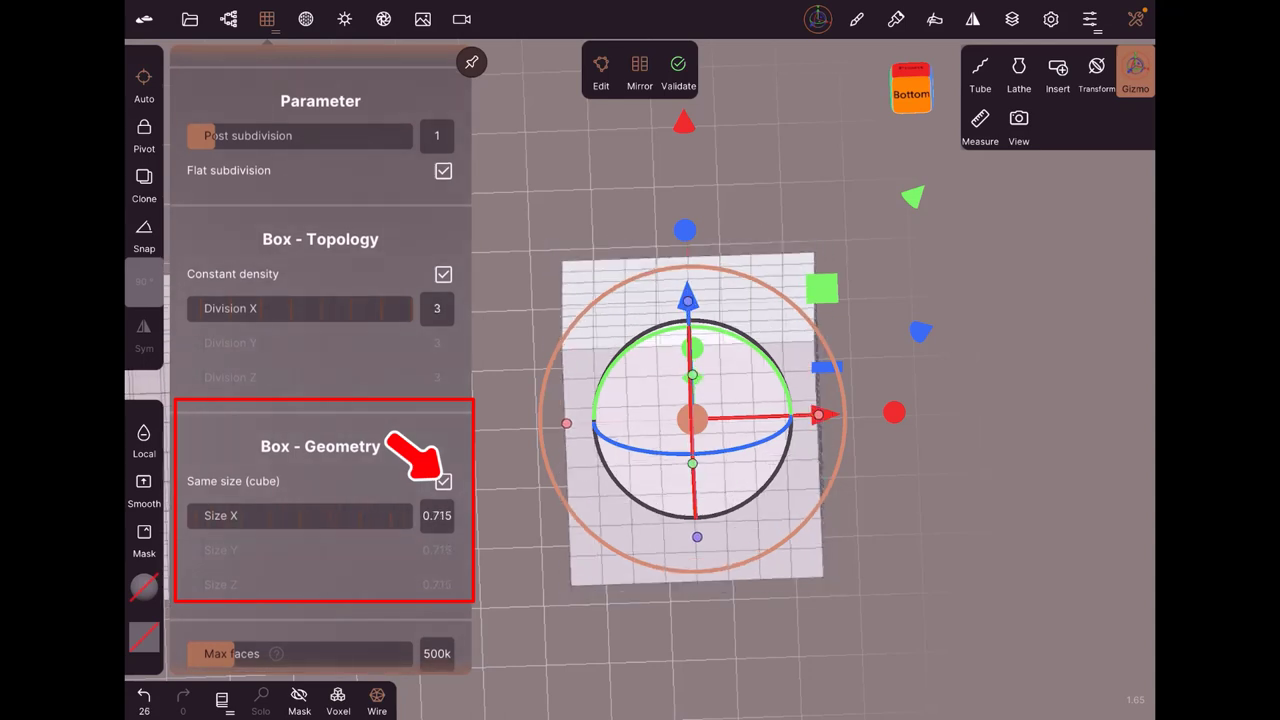
{"action": "left_click", "coordinate": [443, 481]}
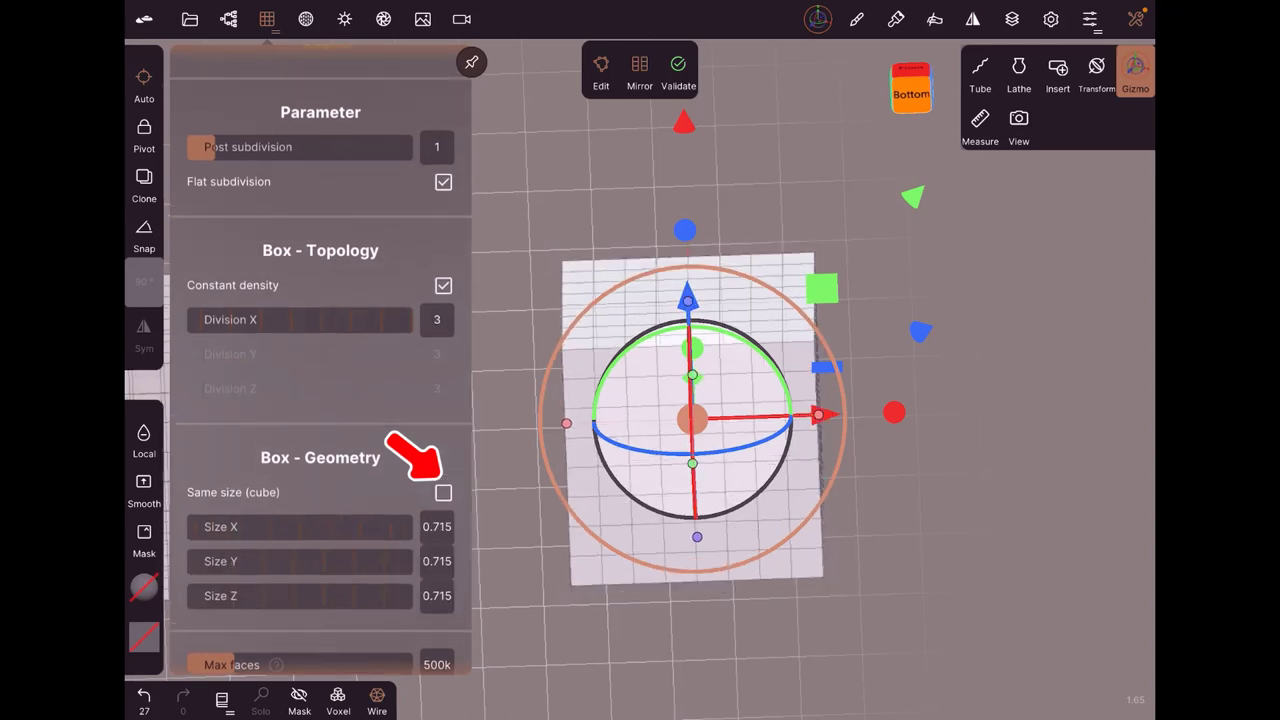
{"action": "mouse_move", "coordinate": [300, 573]}
{"action": "left_mouse_down"}
{"action": "mouse_move", "coordinate": [250, 607]}
{"action": "mouse_move", "coordinate": [290, 607]}
{"action": "left_mouse_up"}
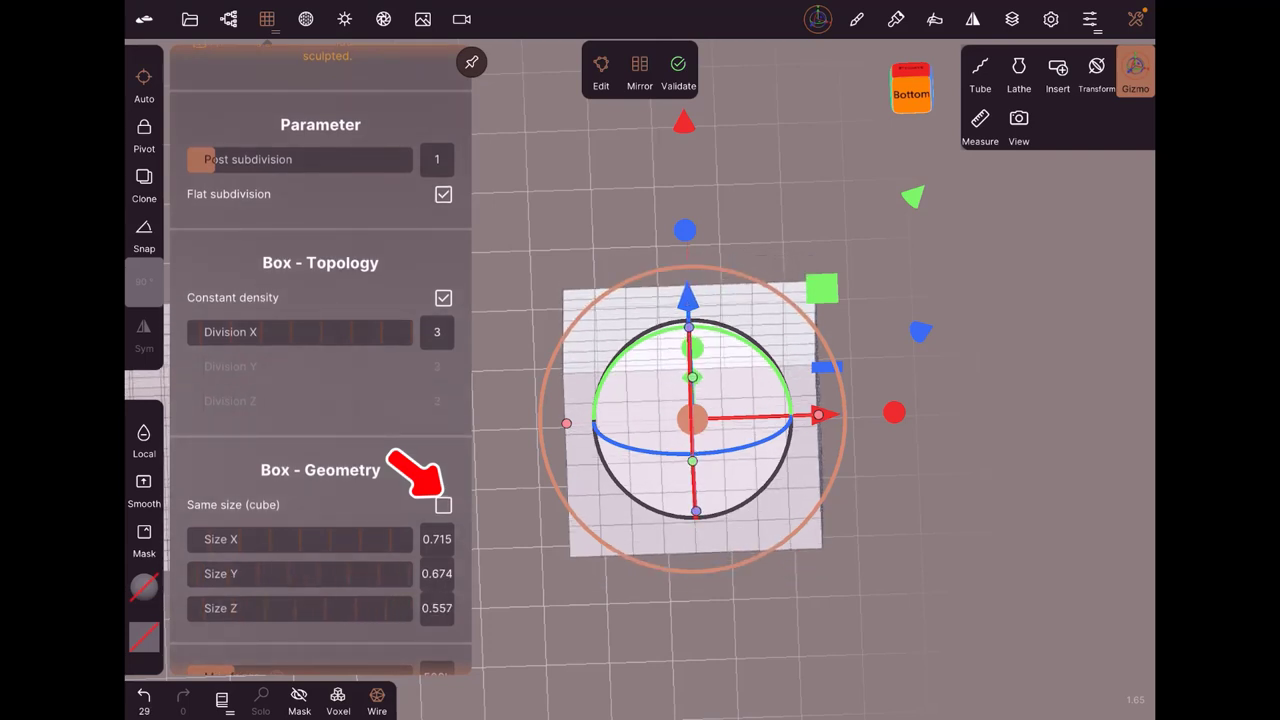
{"action": "scroll", "coordinate": [320, 400], "scroll_direction": "down", "scroll_amount": 1}
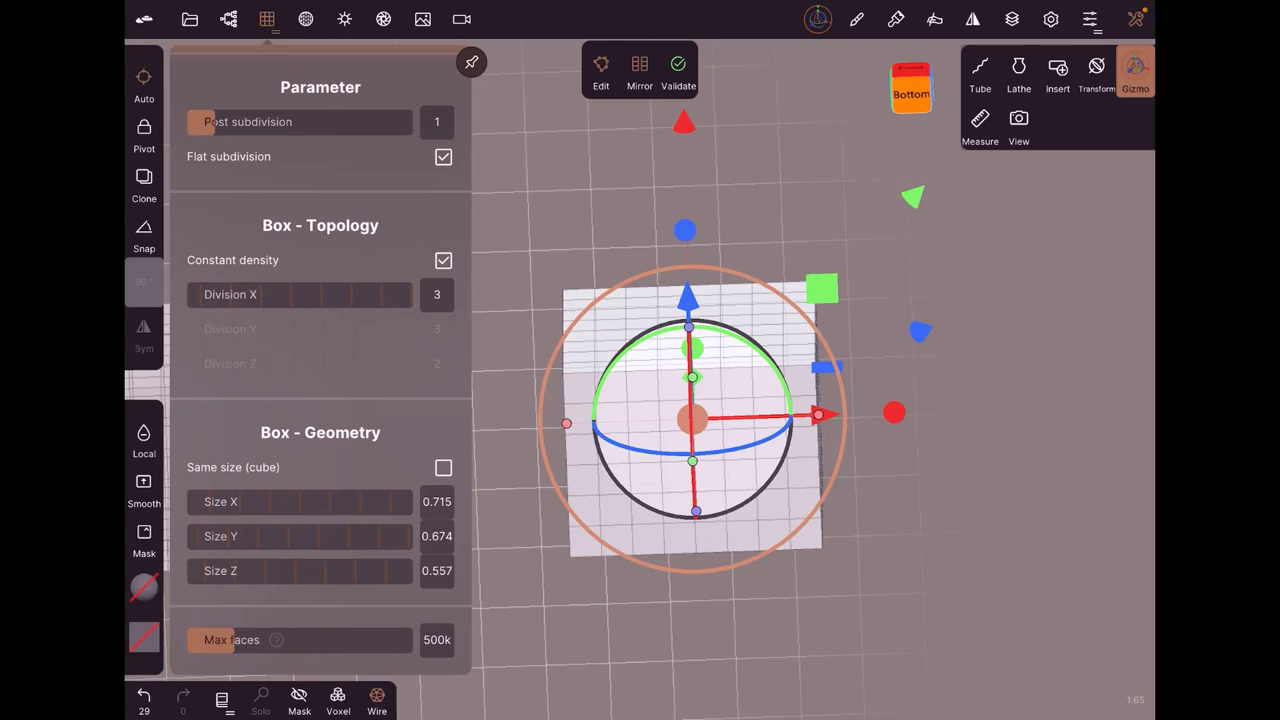
{"action": "scroll", "coordinate": [320, 400], "scroll_direction": "up", "scroll_amount": 3}
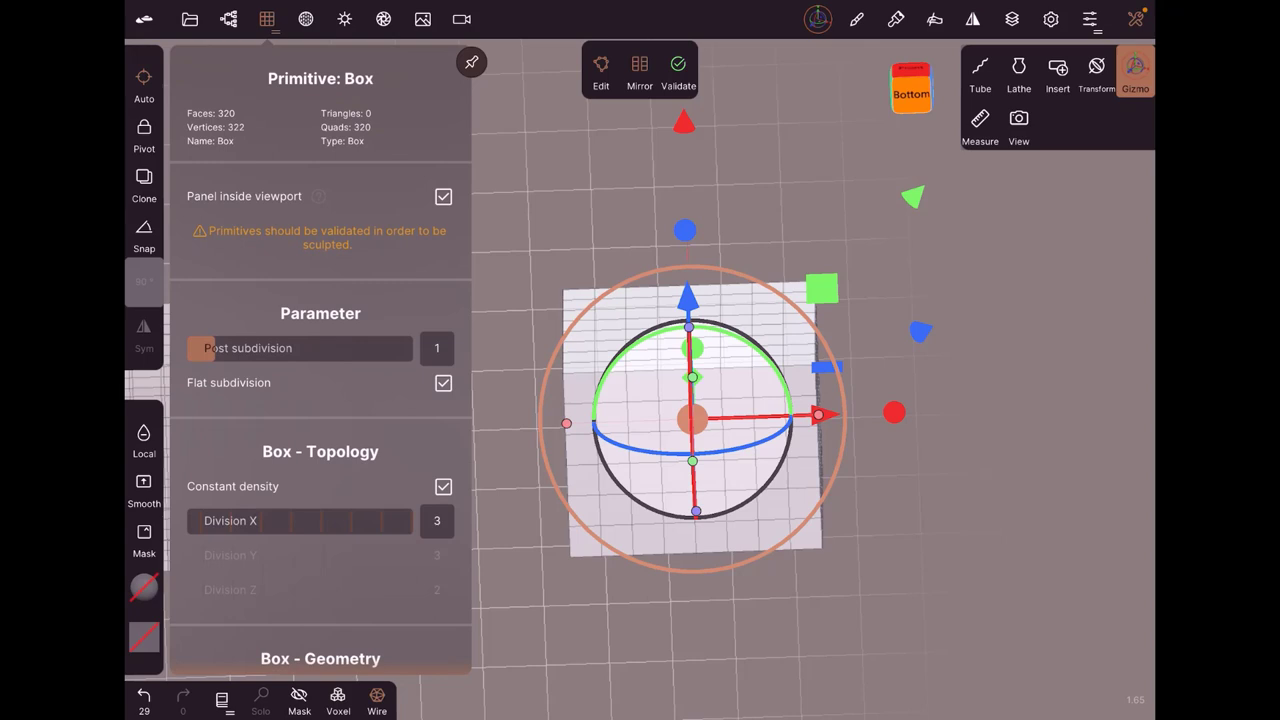
{"action": "scroll", "coordinate": [320, 400], "scroll_direction": "down", "scroll_amount": 3}
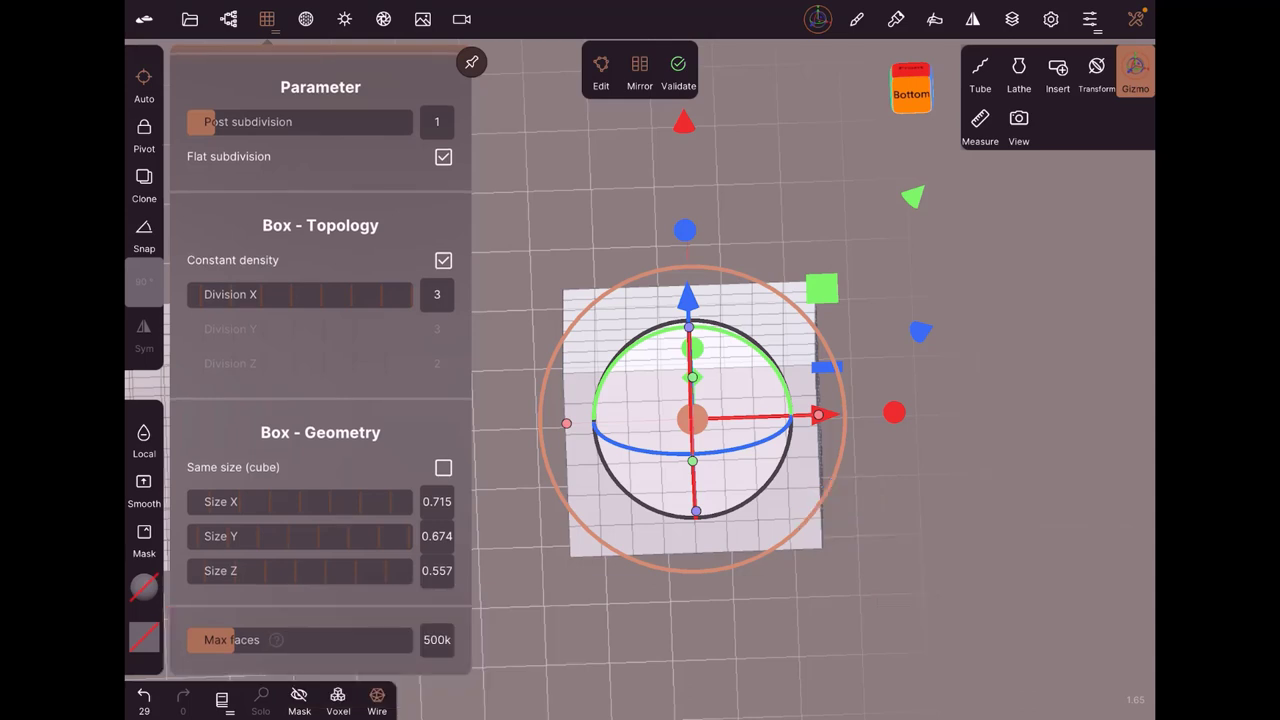
Validate the box into a 640-face mesh and bulge both boxes with symmetric Clay strokes
{"action": "left_click", "coordinate": [678, 70]}
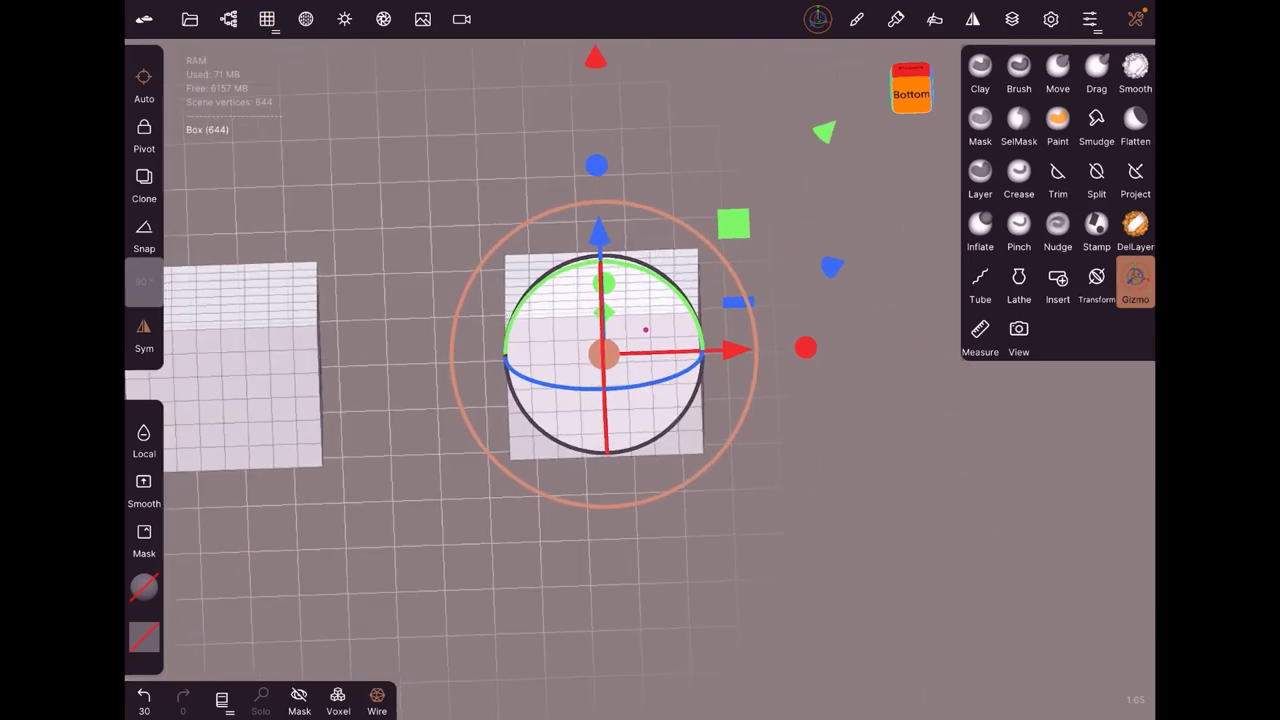
{"action": "left_click", "coordinate": [980, 68]}
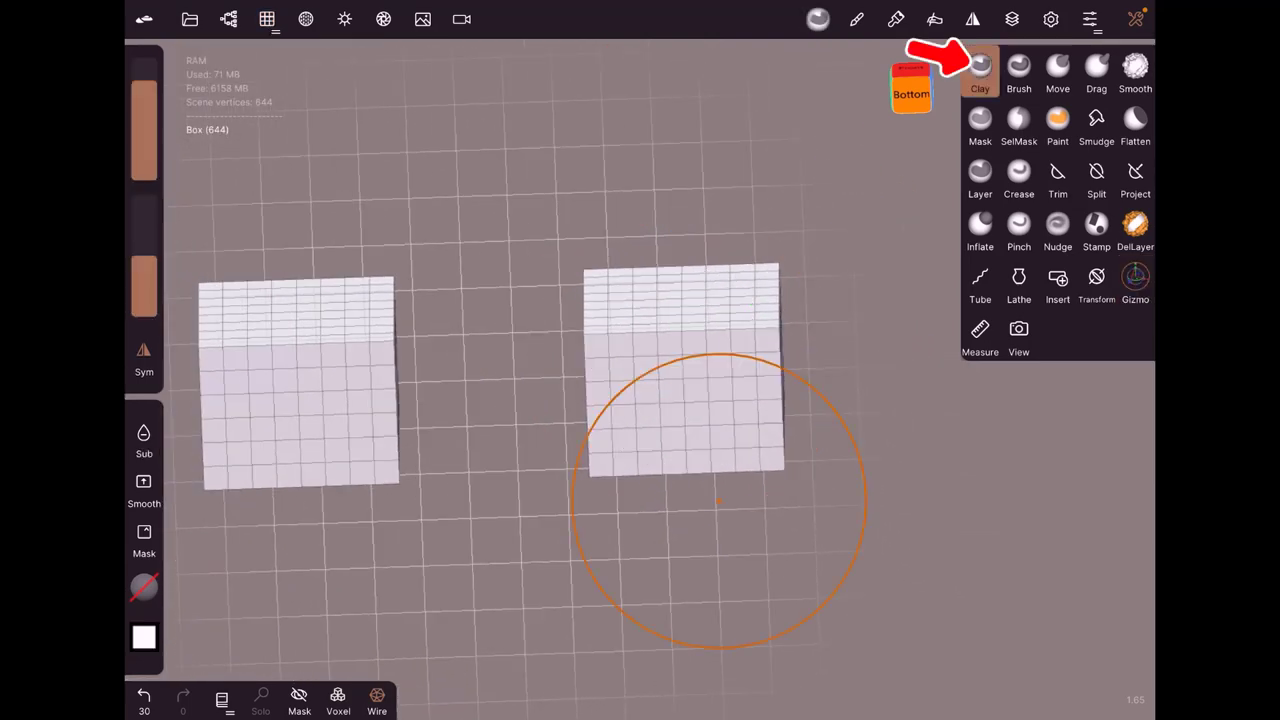
{"action": "mouse_move", "coordinate": [606, 334]}
{"action": "left_mouse_down"}
{"action": "mouse_move", "coordinate": [589, 325]}
{"action": "mouse_move", "coordinate": [664, 447]}
{"action": "mouse_move", "coordinate": [688, 254]}
{"action": "mouse_move", "coordinate": [760, 314]}
{"action": "mouse_move", "coordinate": [783, 437]}
{"action": "mouse_move", "coordinate": [773, 320]}
{"action": "mouse_move", "coordinate": [778, 432]}
{"action": "left_mouse_up"}
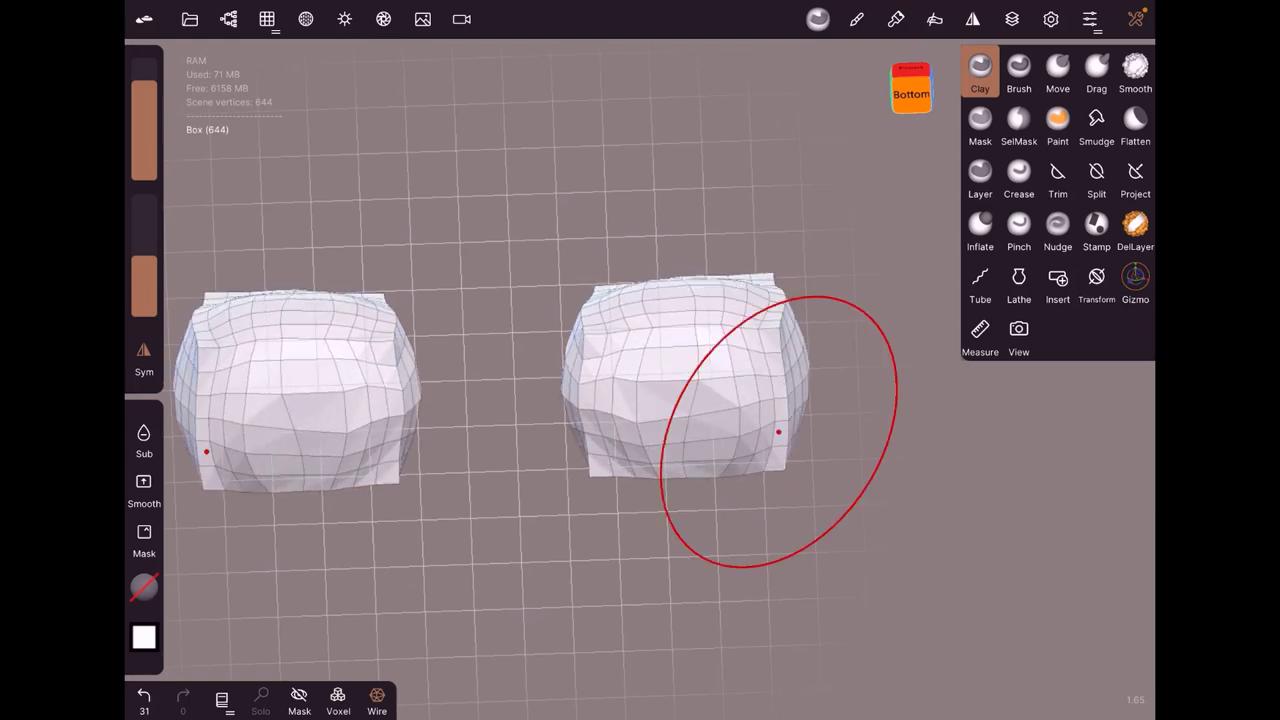
{"action": "scroll", "coordinate": [778, 432], "scroll_direction": "down", "scroll_amount": 3}
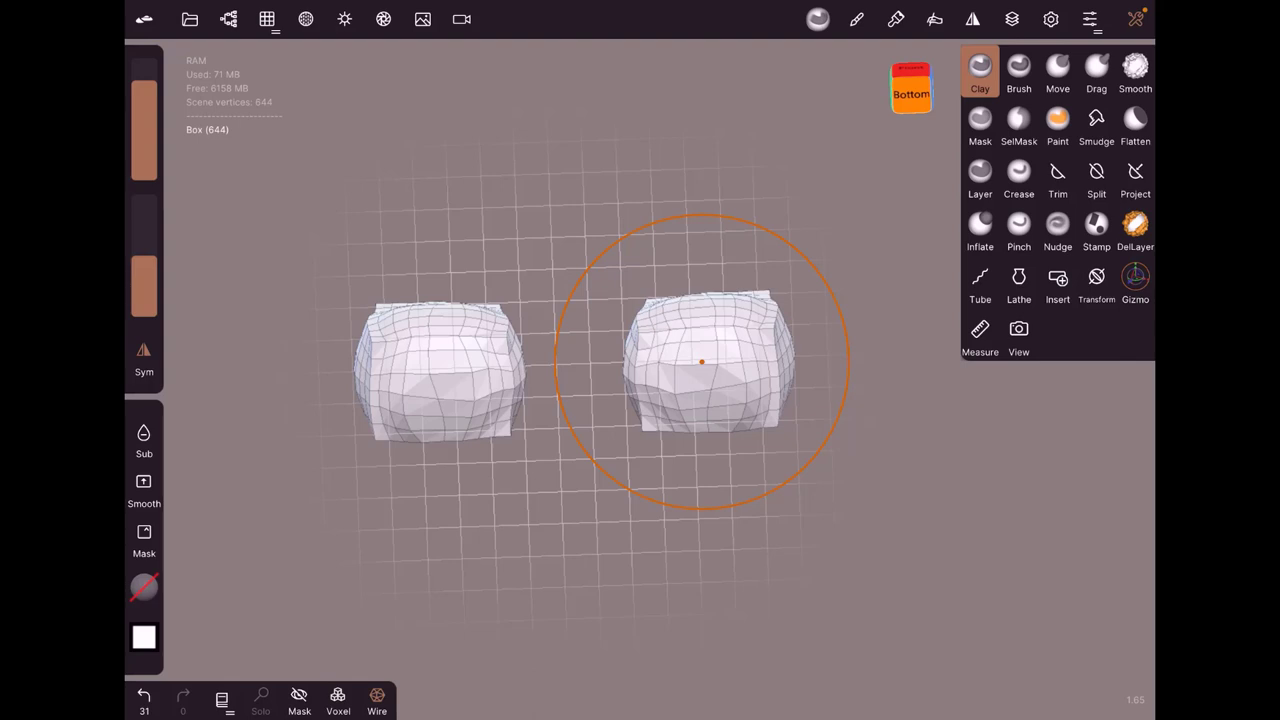
Check the Box's Multiresolution topology, then show the scene list with the Box and primitive shapes
{"action": "left_click", "coordinate": [267, 19]}
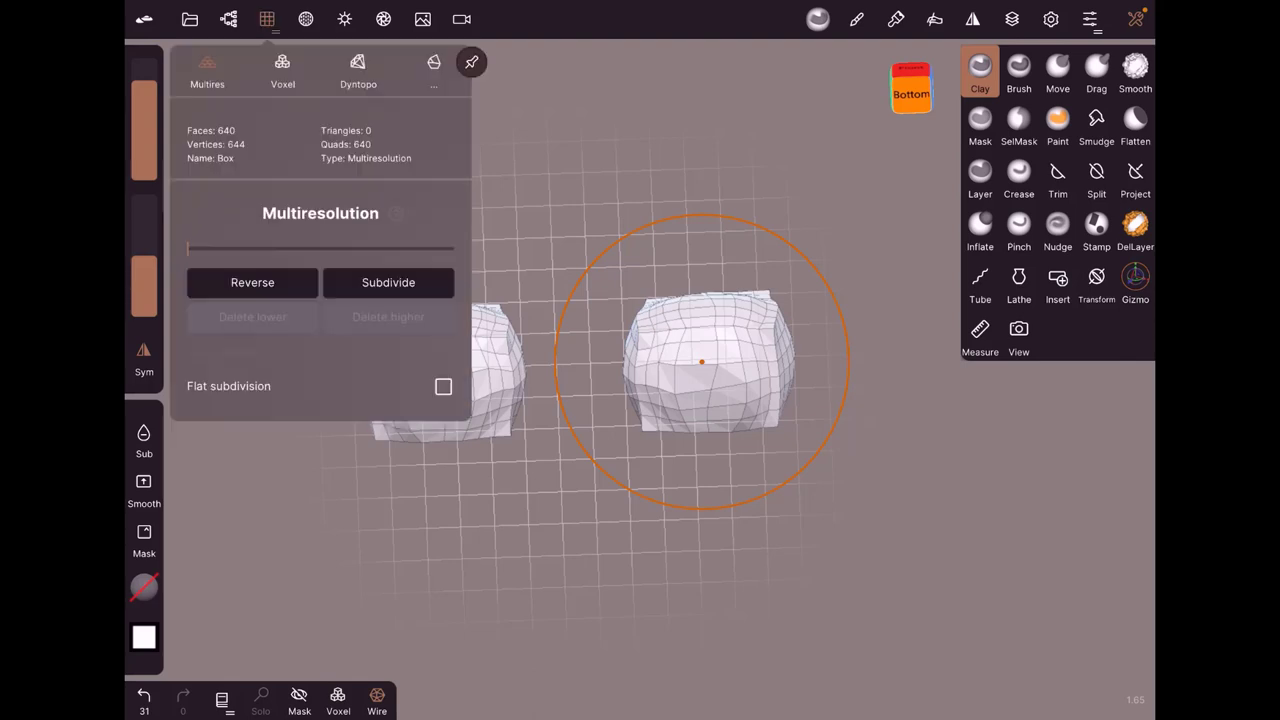
{"action": "left_click", "coordinate": [228, 19]}
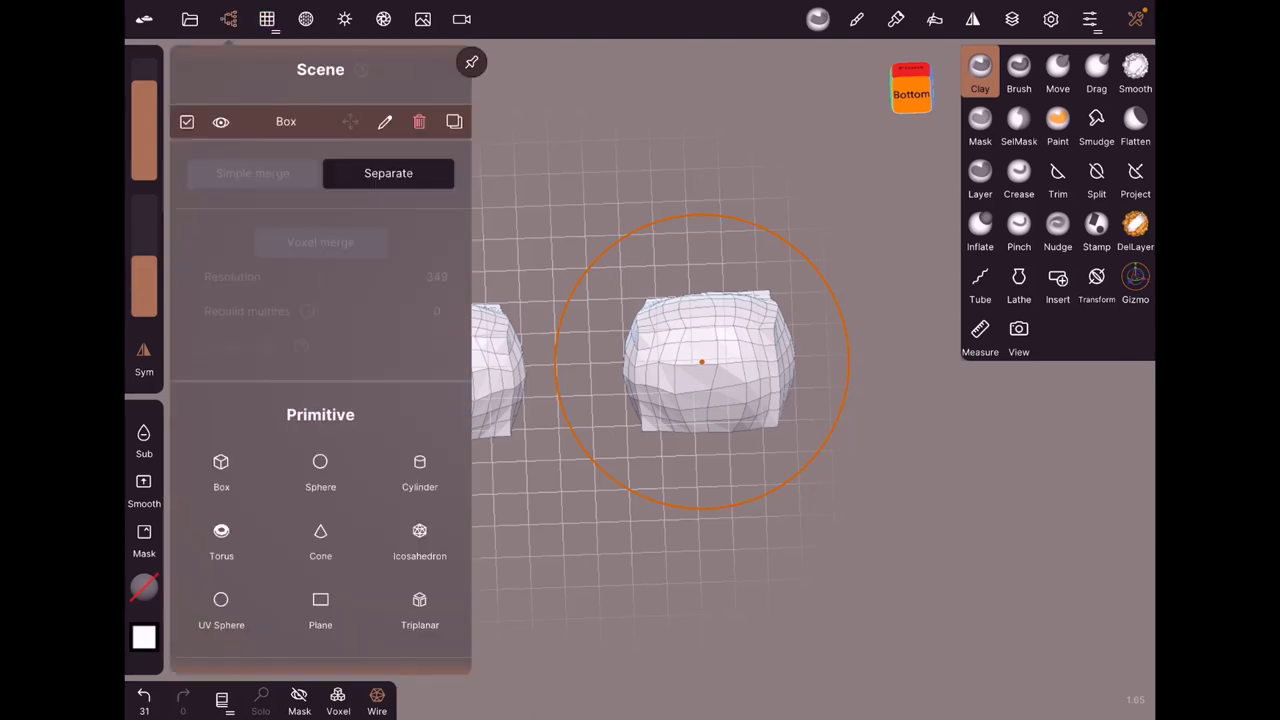